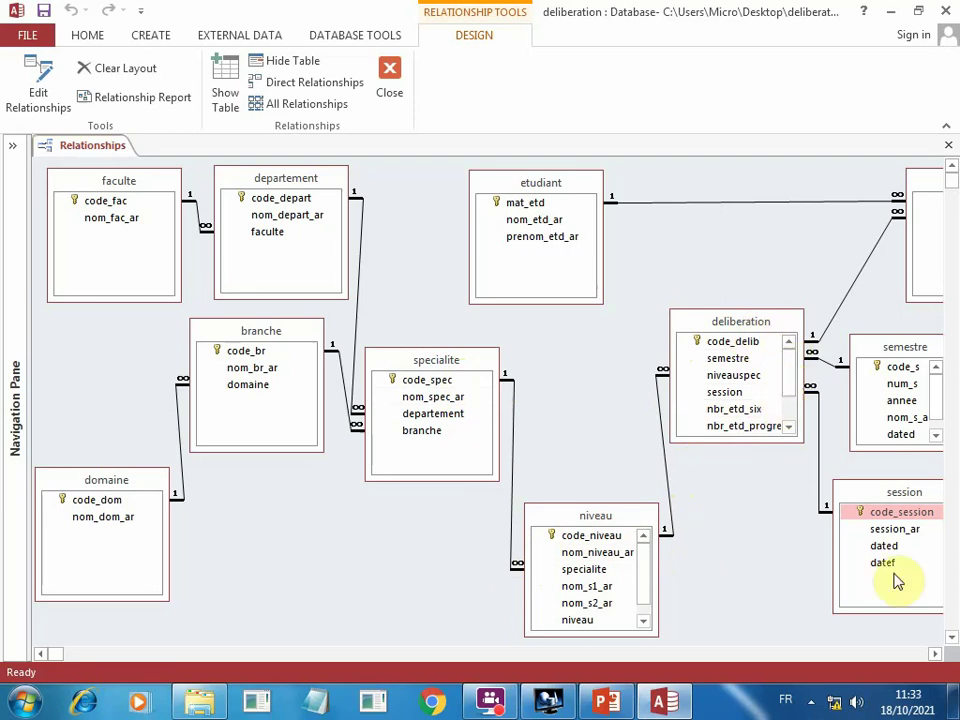
Scroll the Relationships diagram right and open the branche table from the Navigation Pane.
click(937, 654)
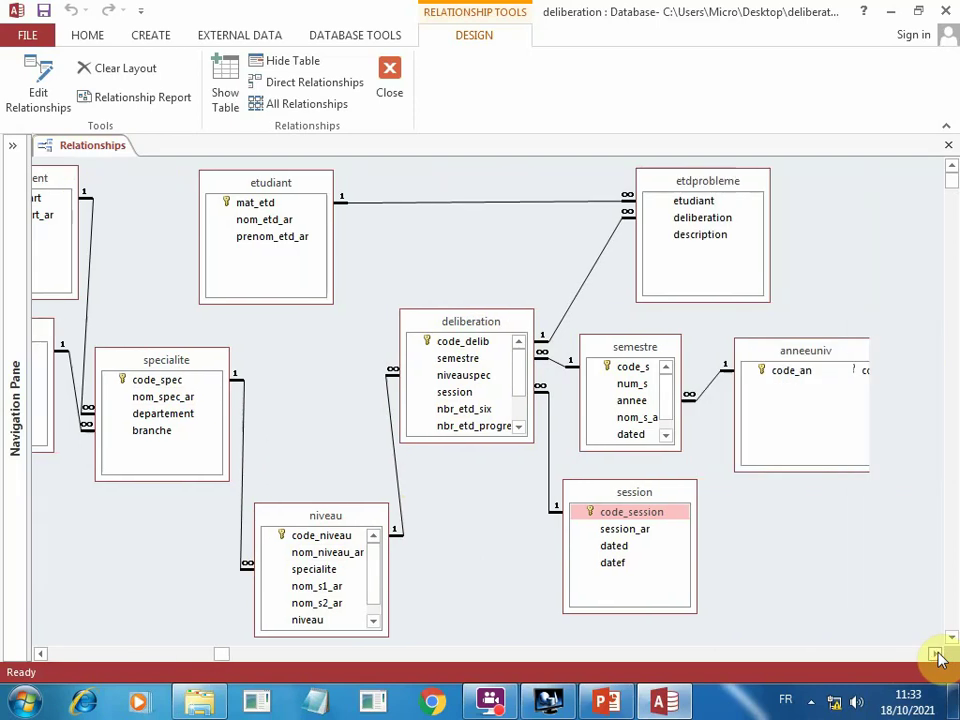
click(937, 654)
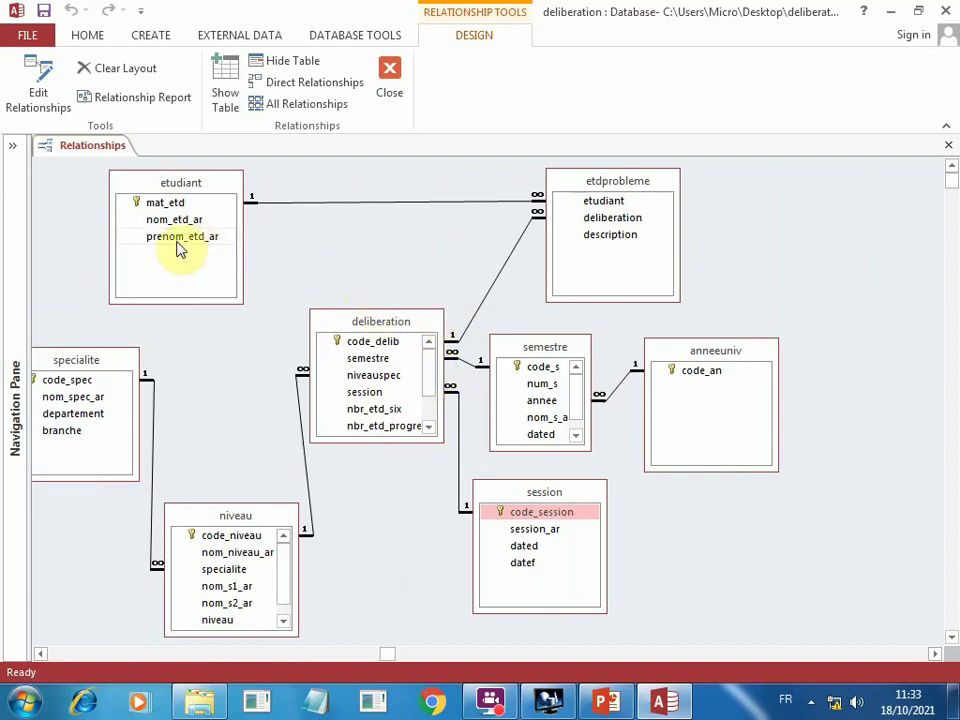
click(12, 150)
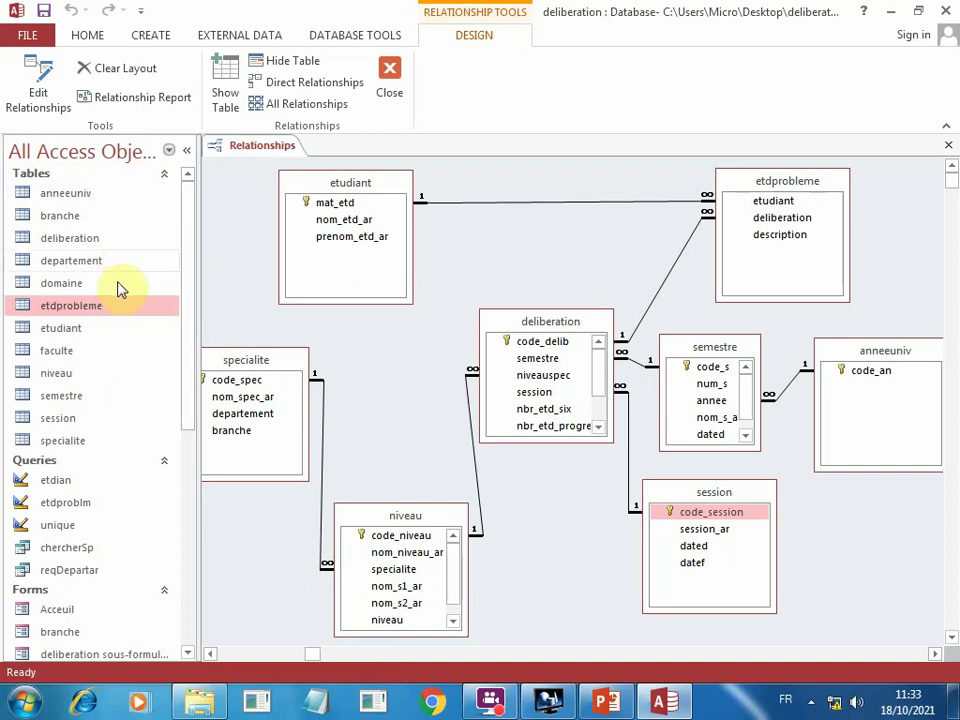
double_click(50, 218)
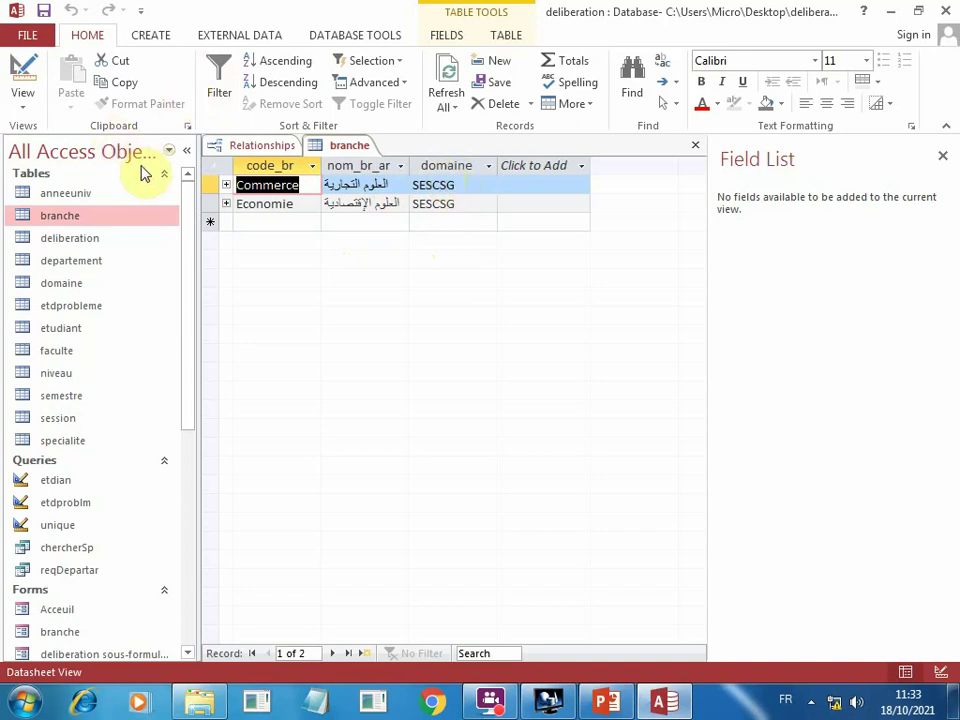
In branche's Design View, add a field named test below domaine with data type Number.
click(25, 110)
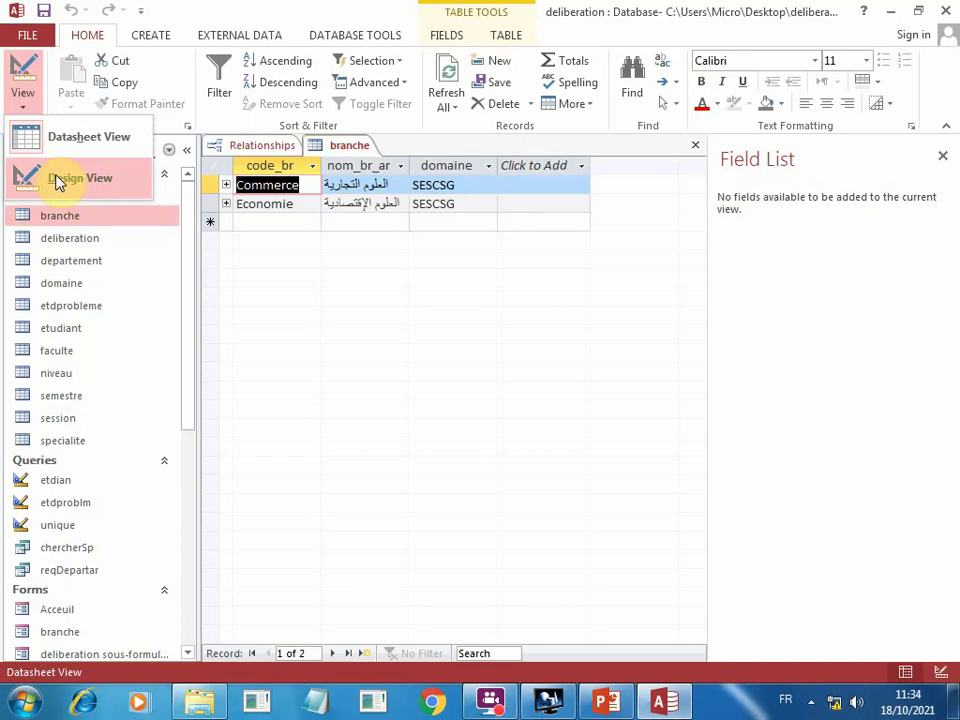
click(60, 178)
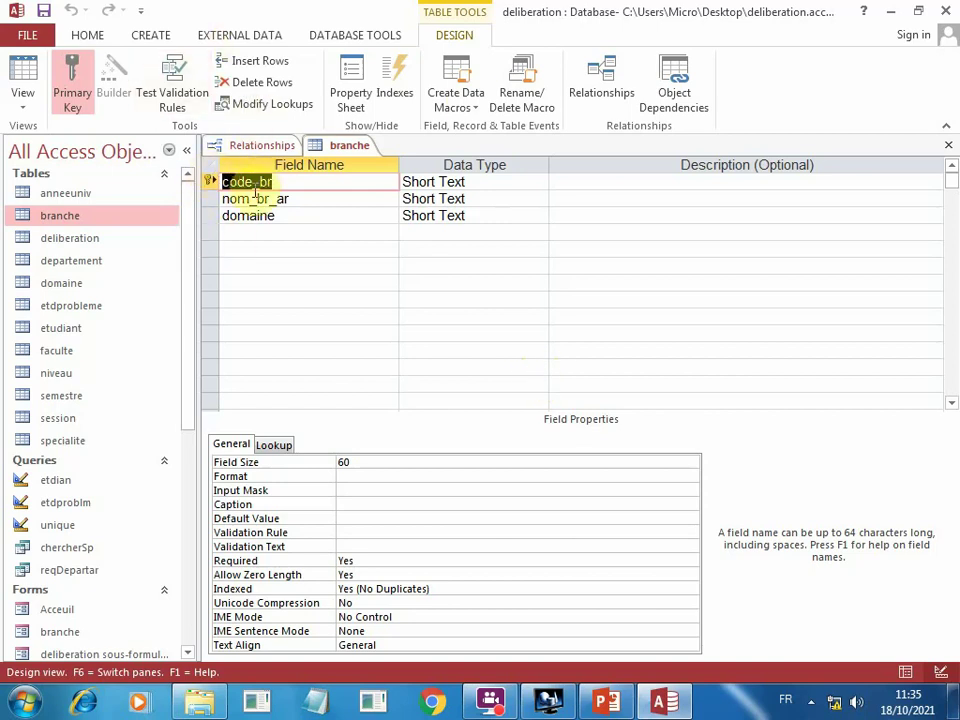
click(248, 233)
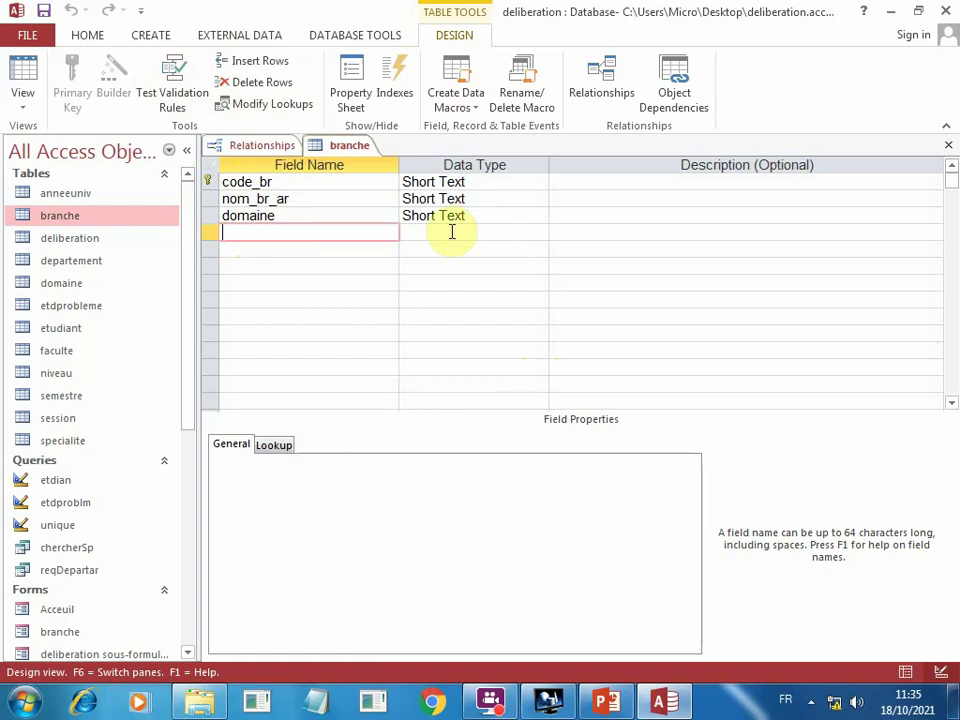
text(test)
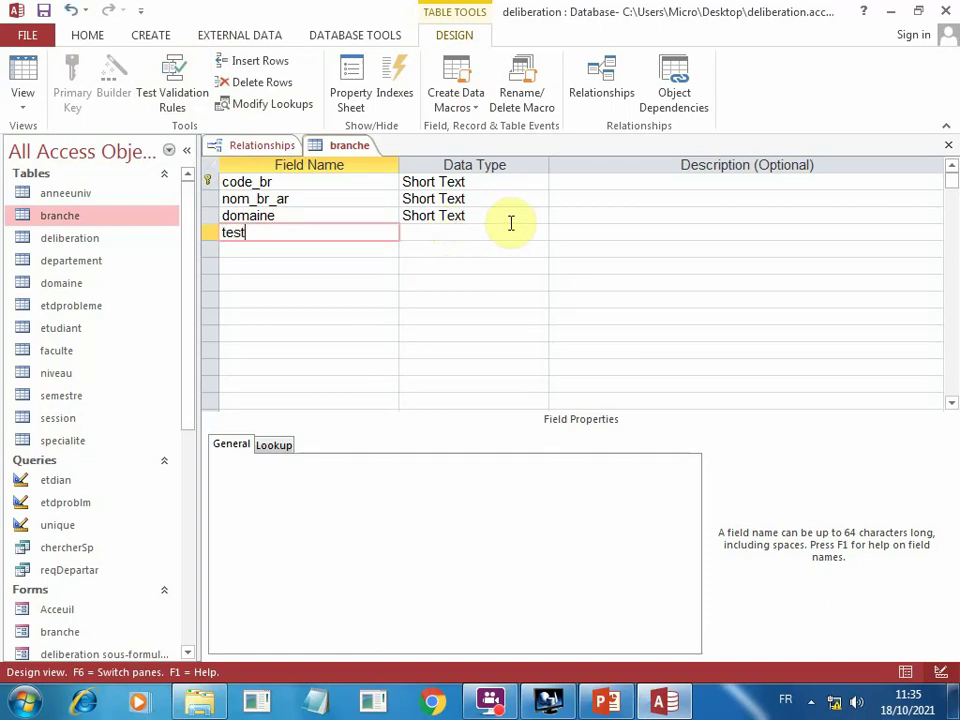
click(507, 228)
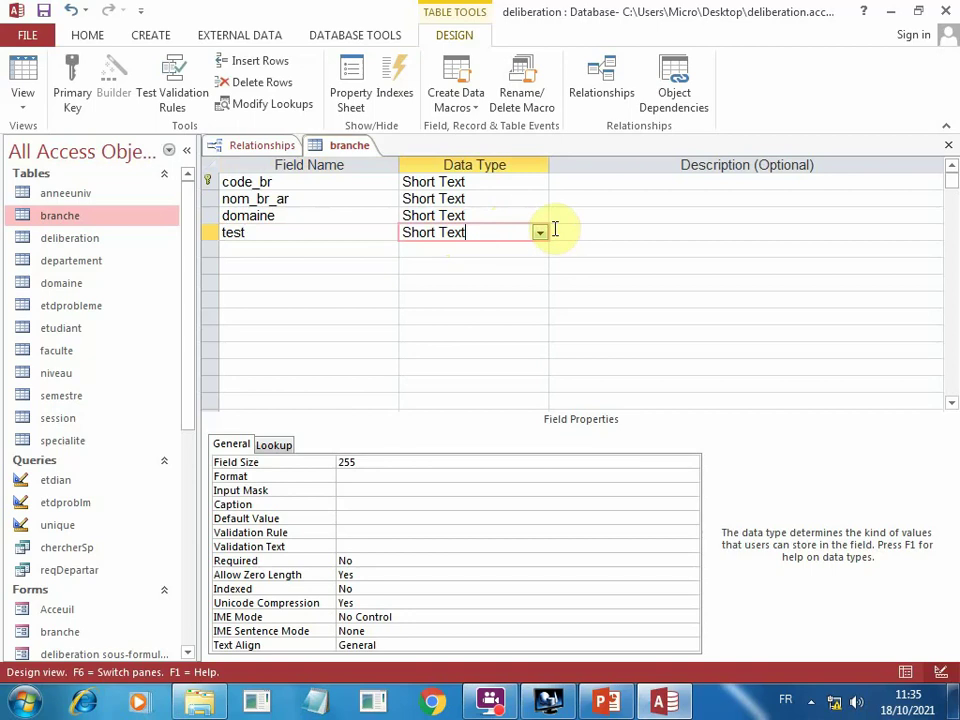
click(540, 233)
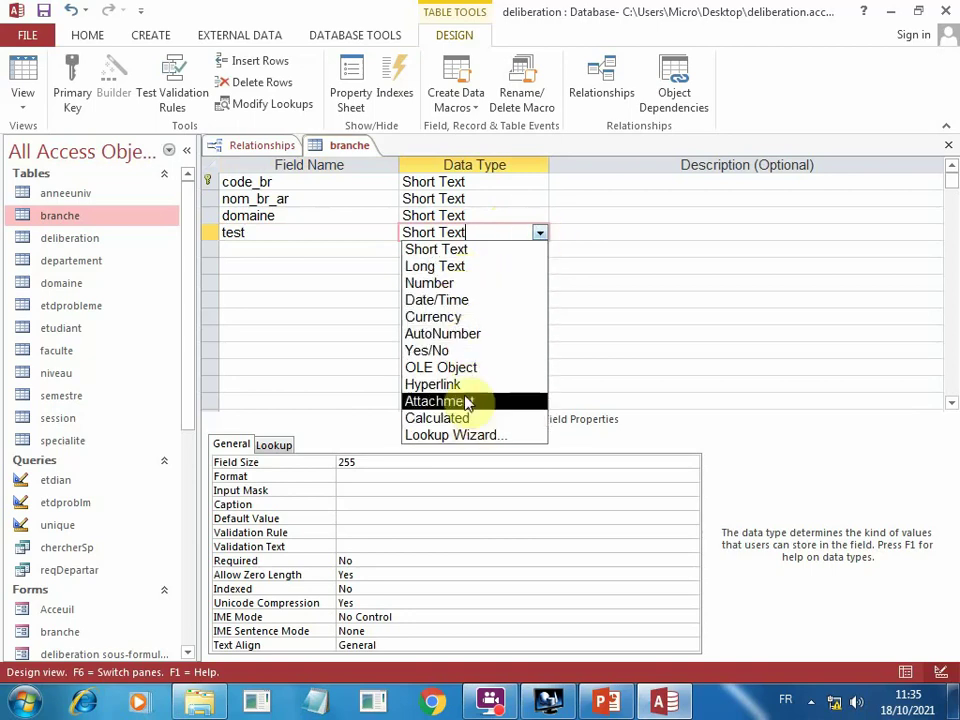
click(455, 283)
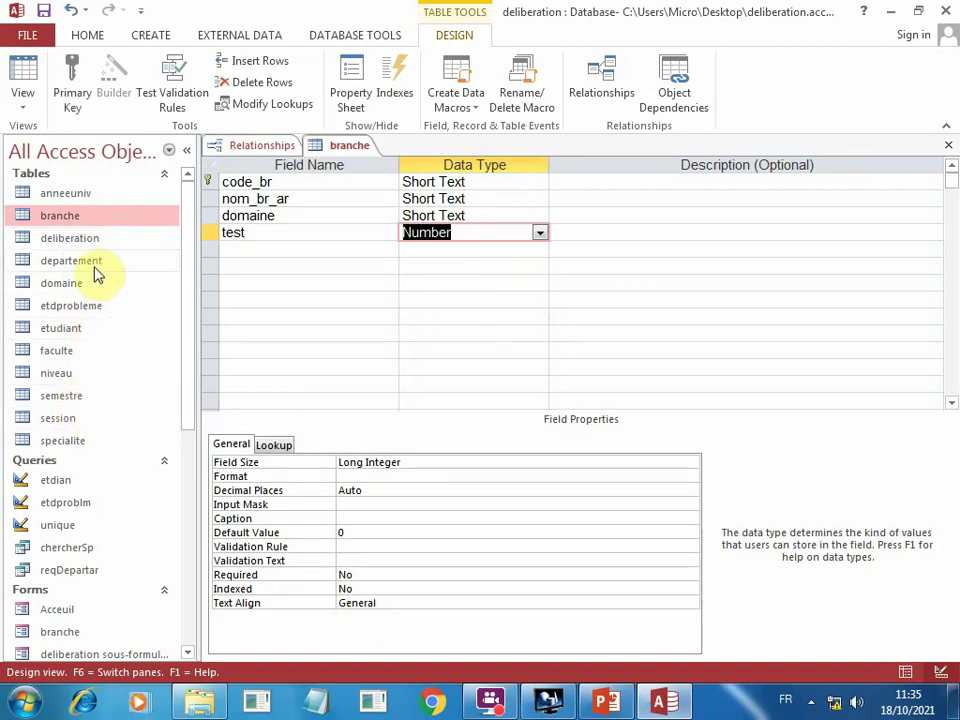
Open departement and enter a new record math / mathematique / trrr, attempting to save it.
double_click(93, 262)
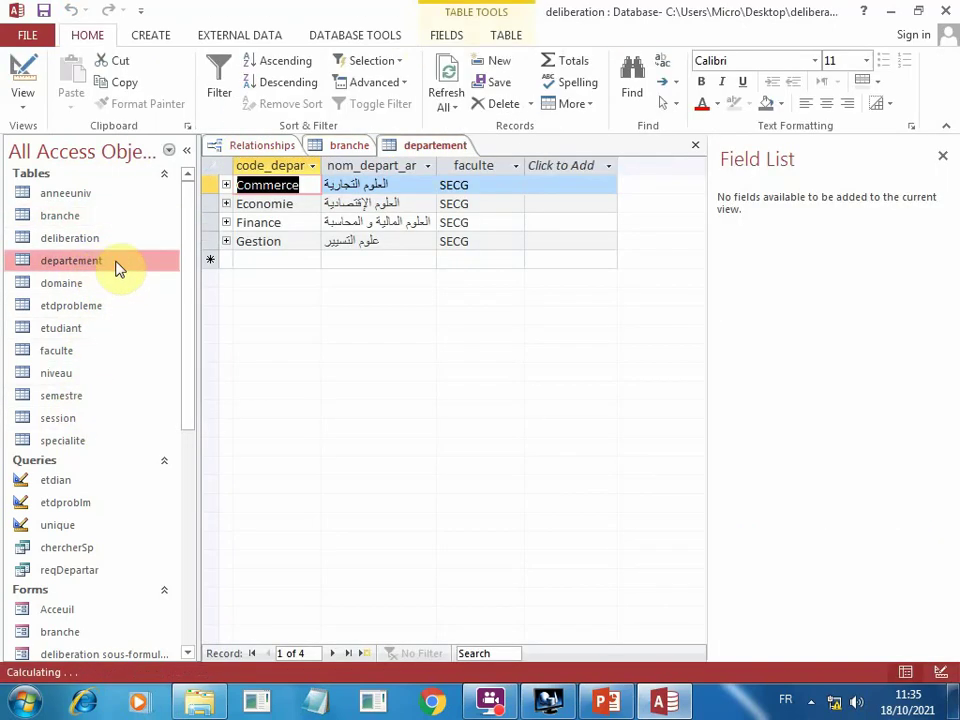
click(281, 260)
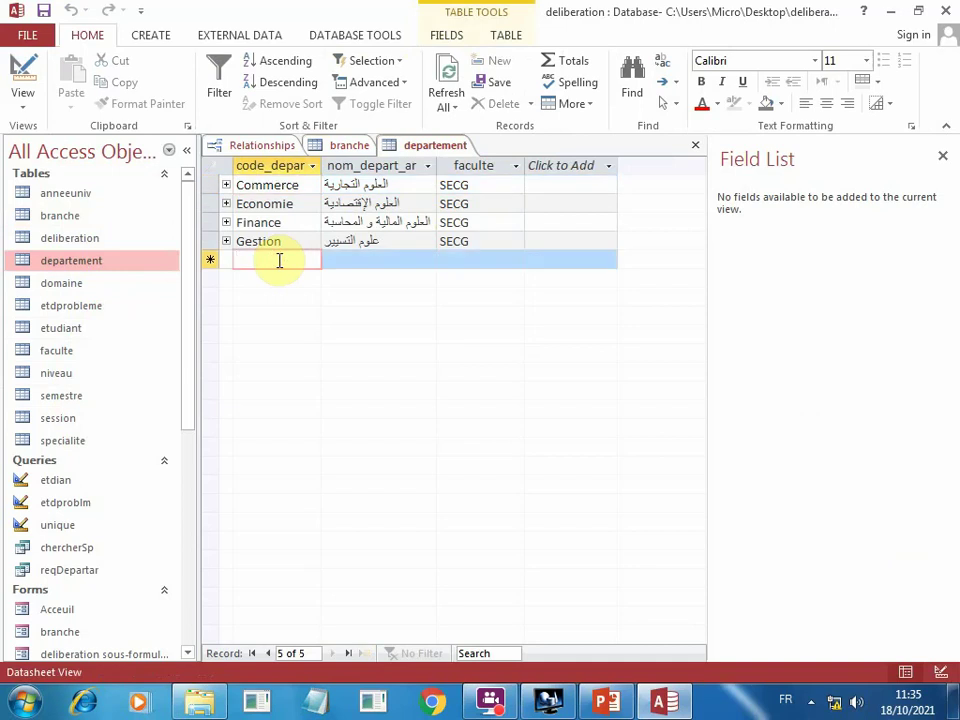
text(m)
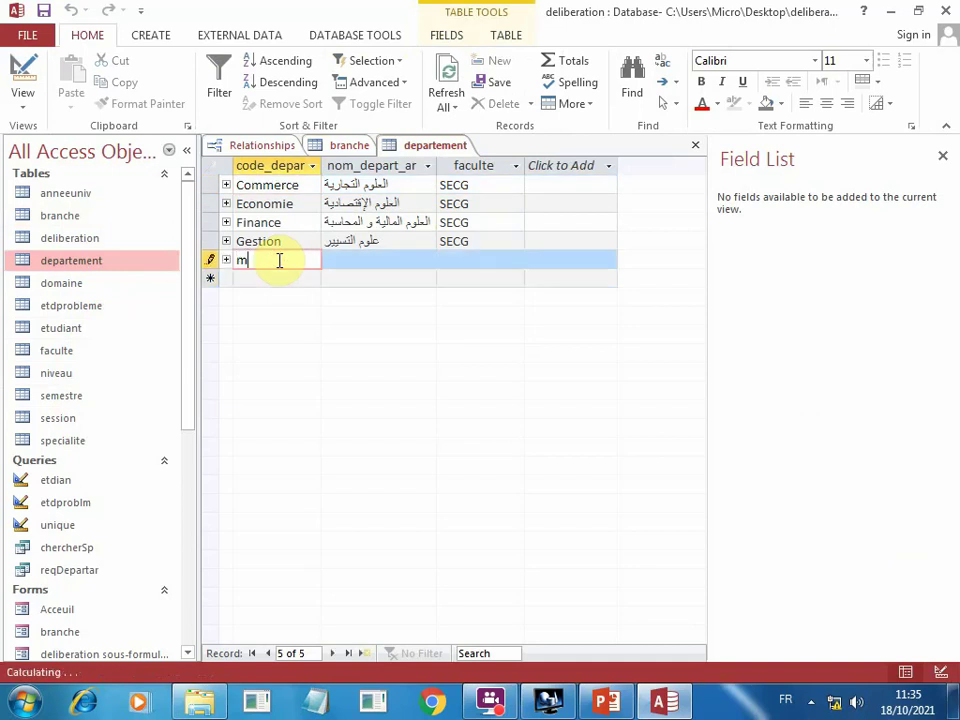
text(ath)
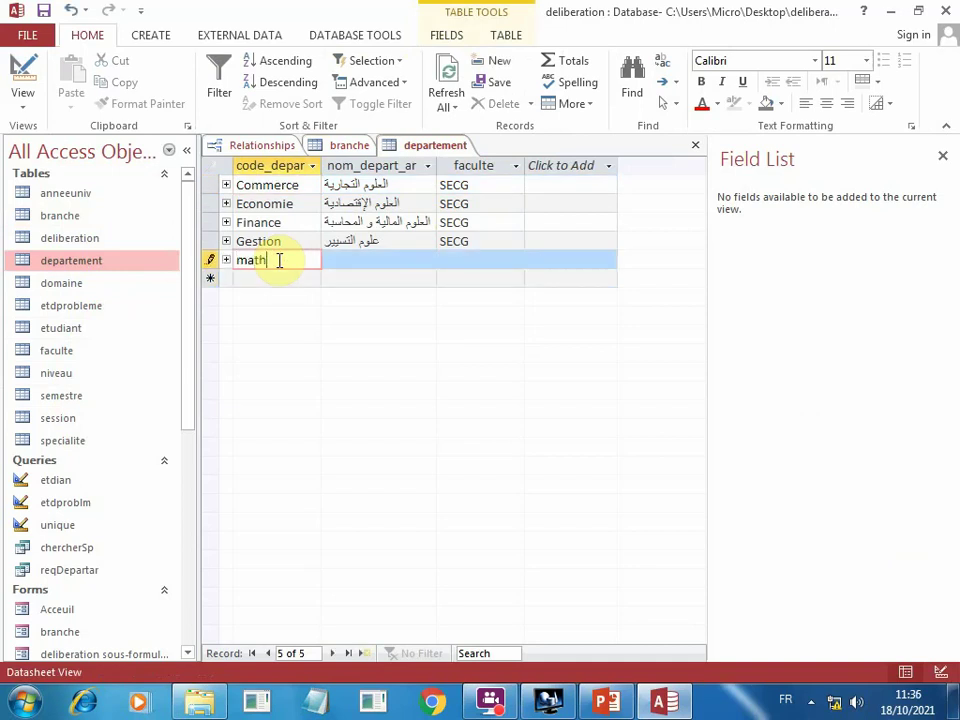
click(382, 265)
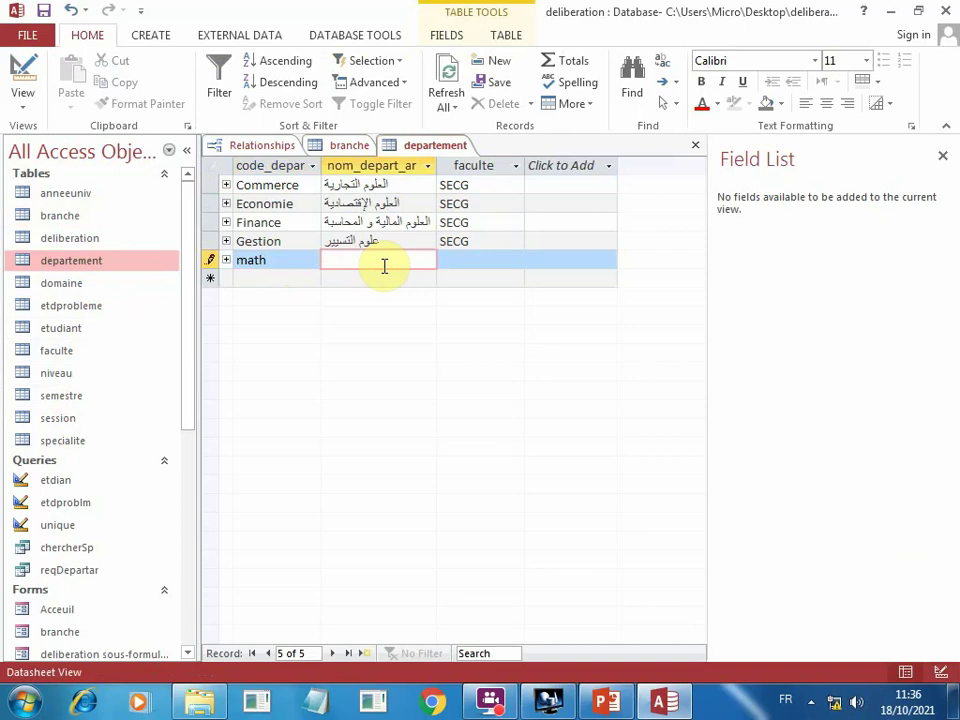
text(mathemat)
text(ique)
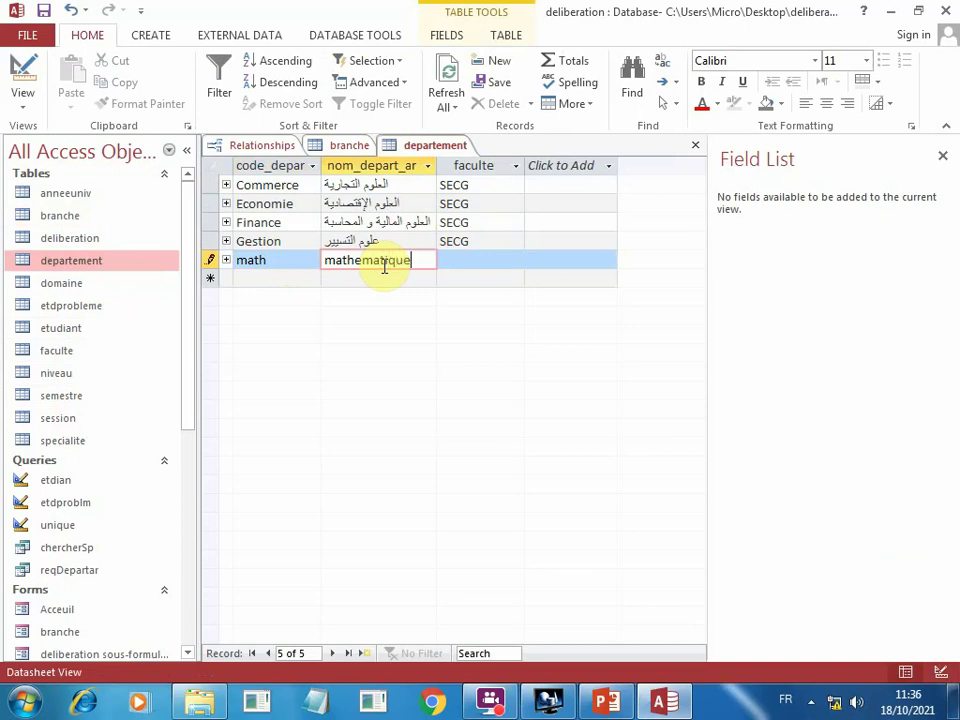
click(472, 259)
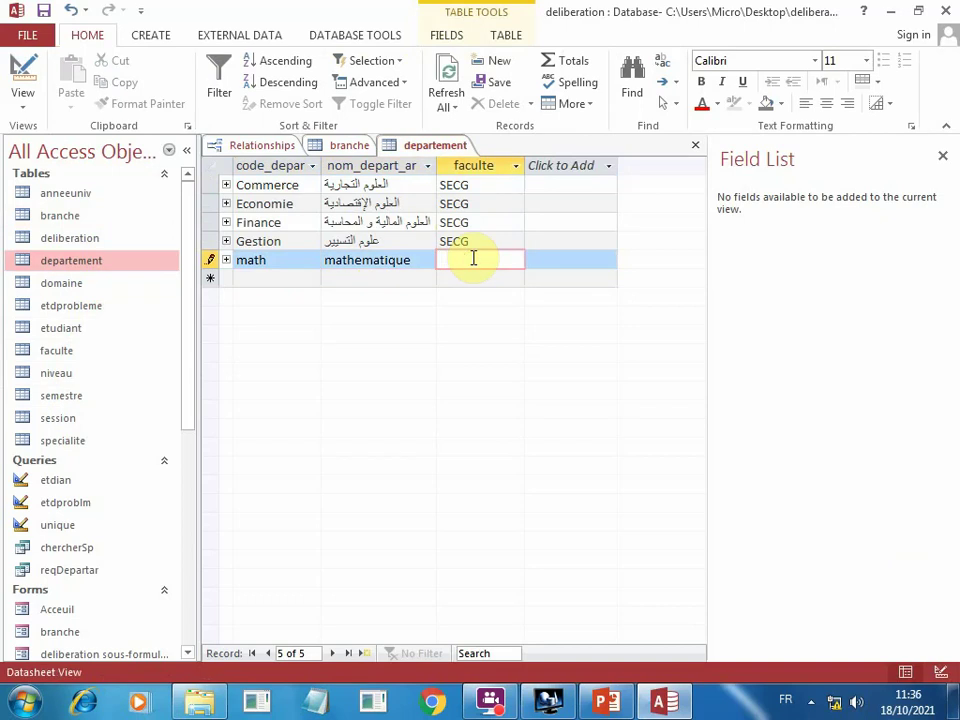
text(trrr)
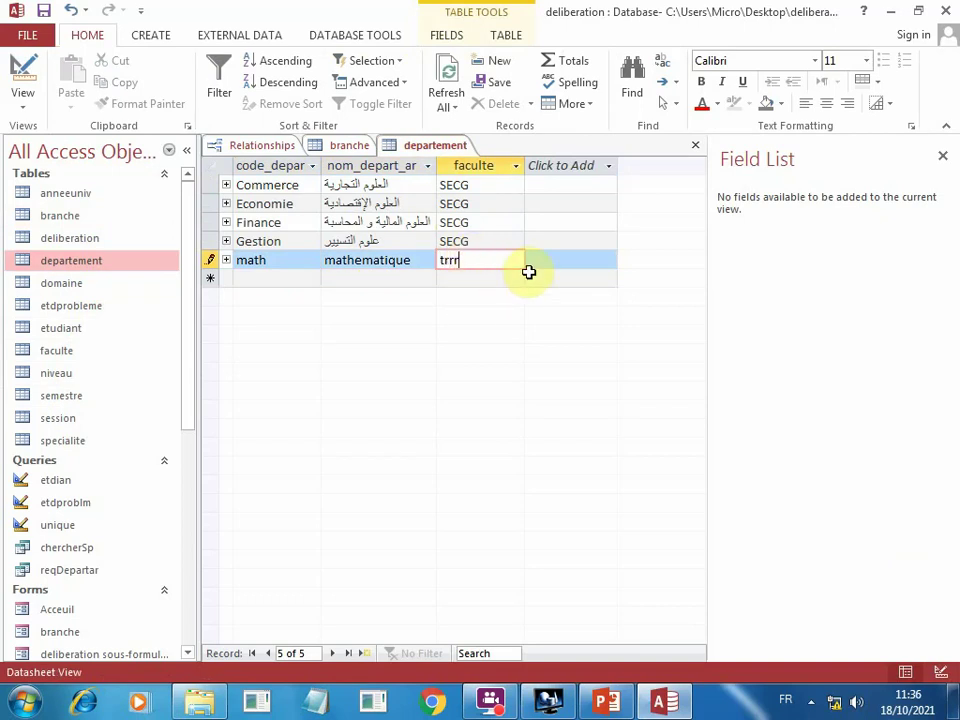
key(Return)
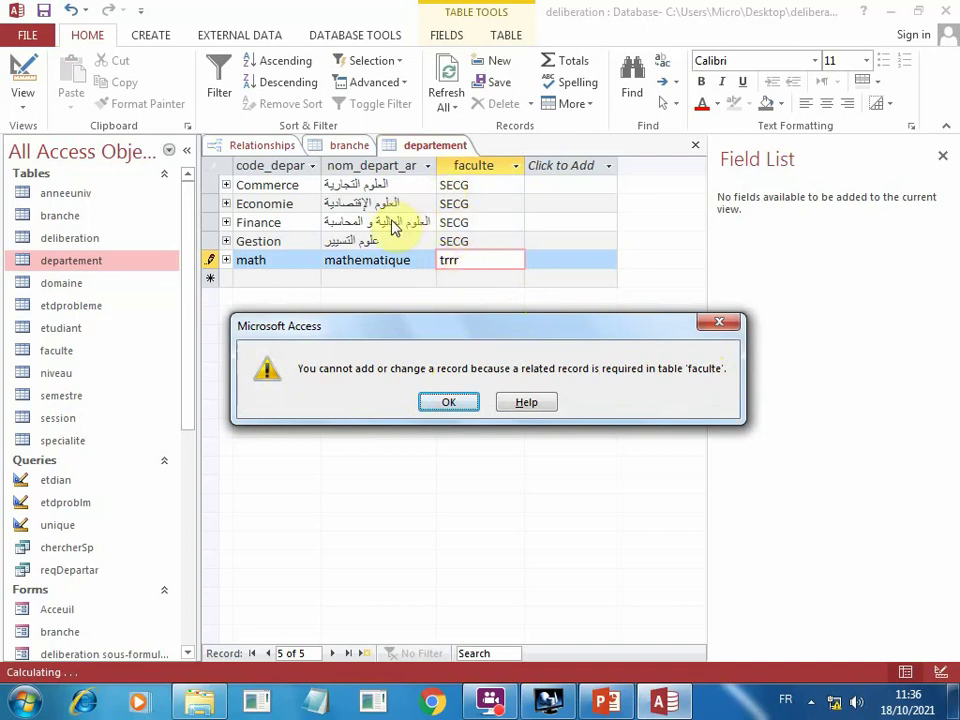
Dismiss the related-record error and change the faculte value from trrr to SECG.
click(470, 404)
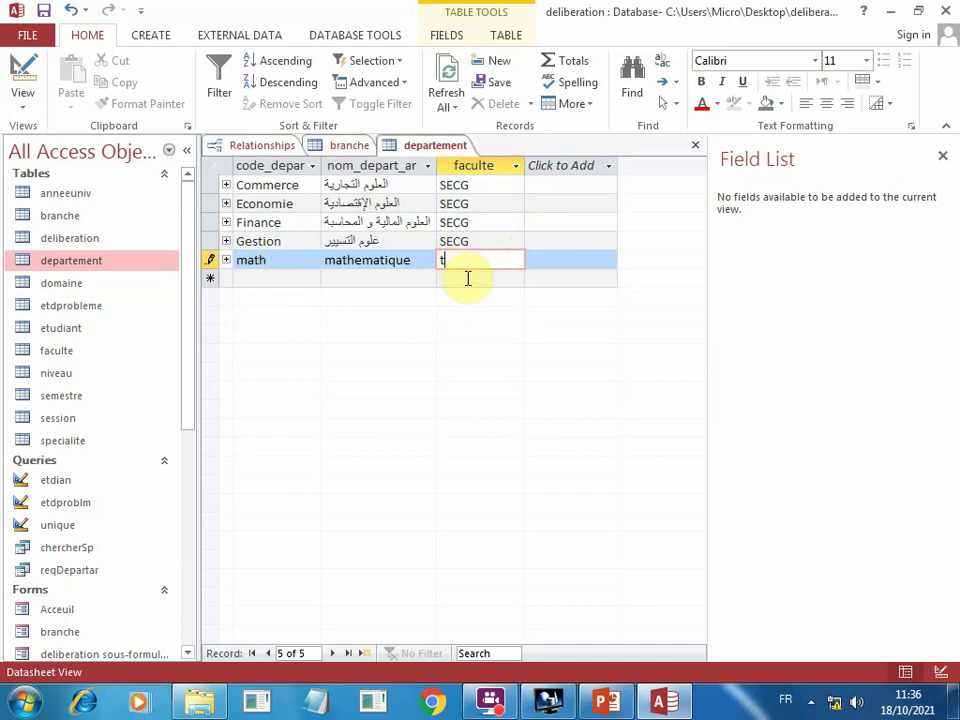
key(BackSpace)
text(SECG)
key(Tab)
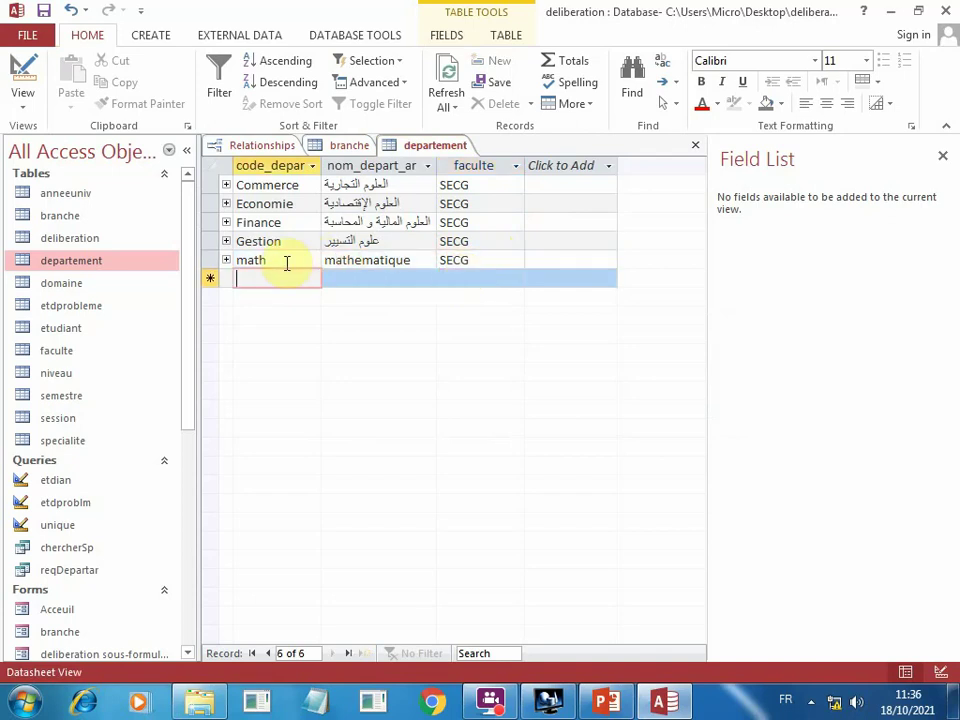
Enter a second departement row with math, math and faculte SECG.
text(ma)
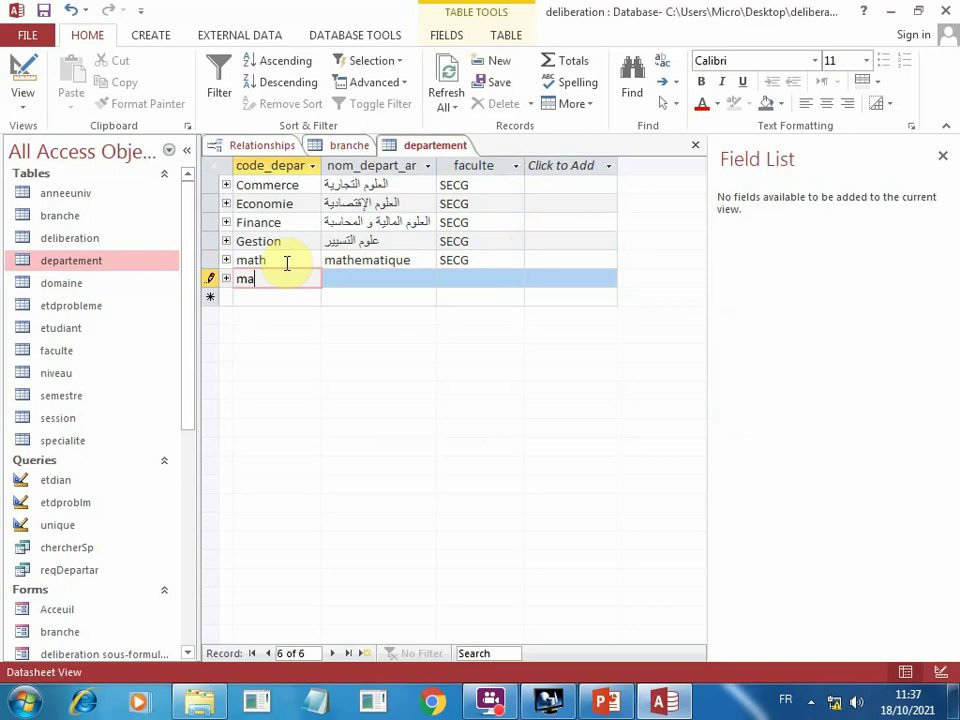
text(th)
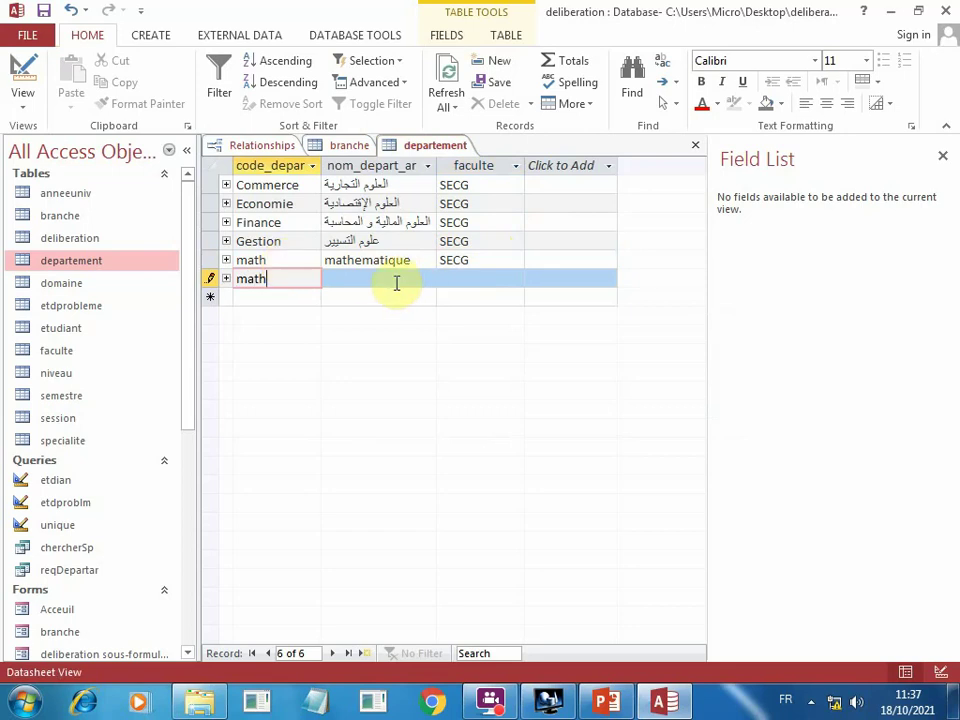
click(395, 283)
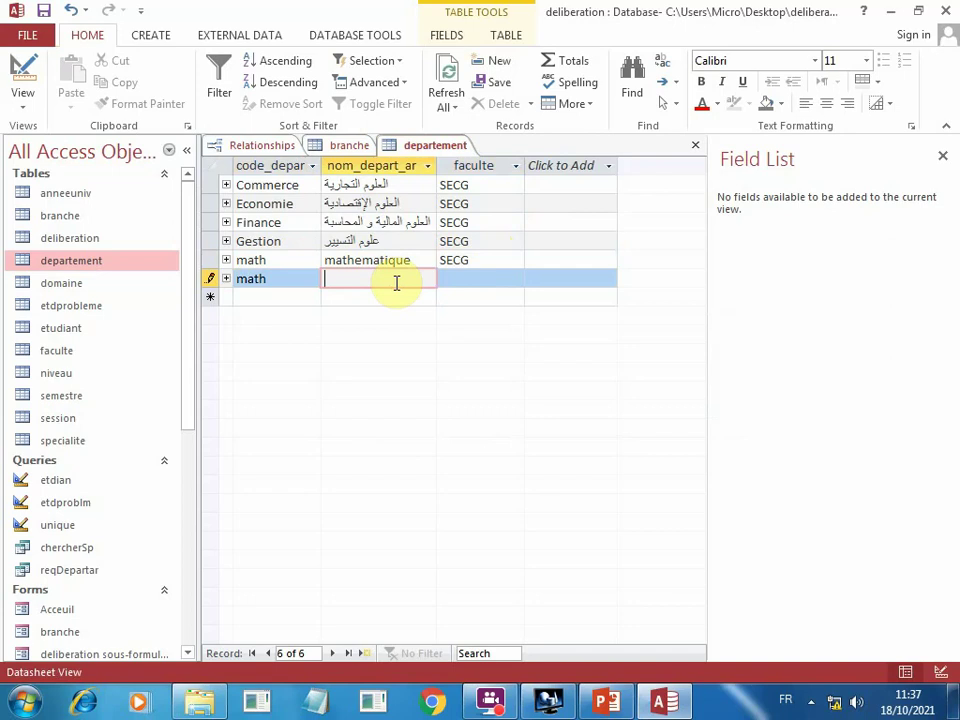
text(math)
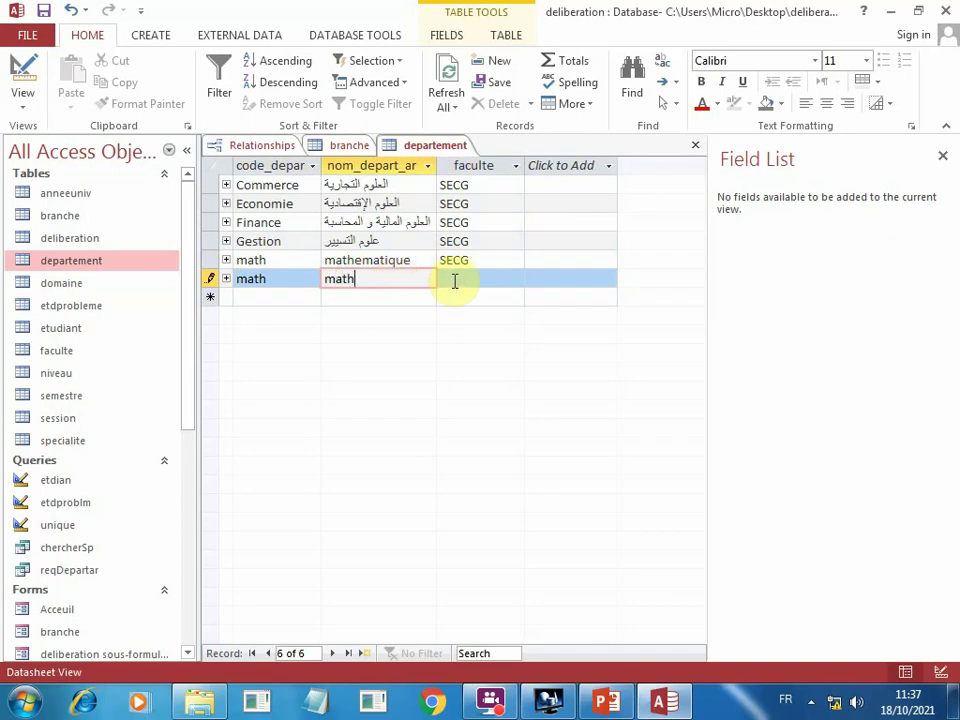
click(453, 281)
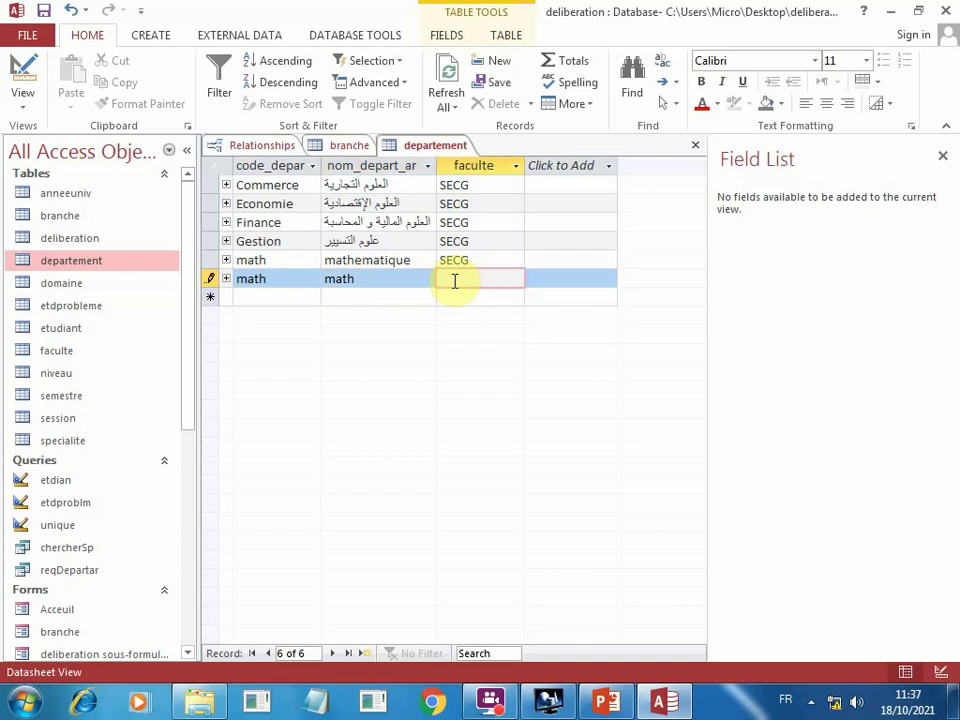
text(SECG)
Dismiss the duplicate-key error and erase the second row's code_depar value.
key(Return)
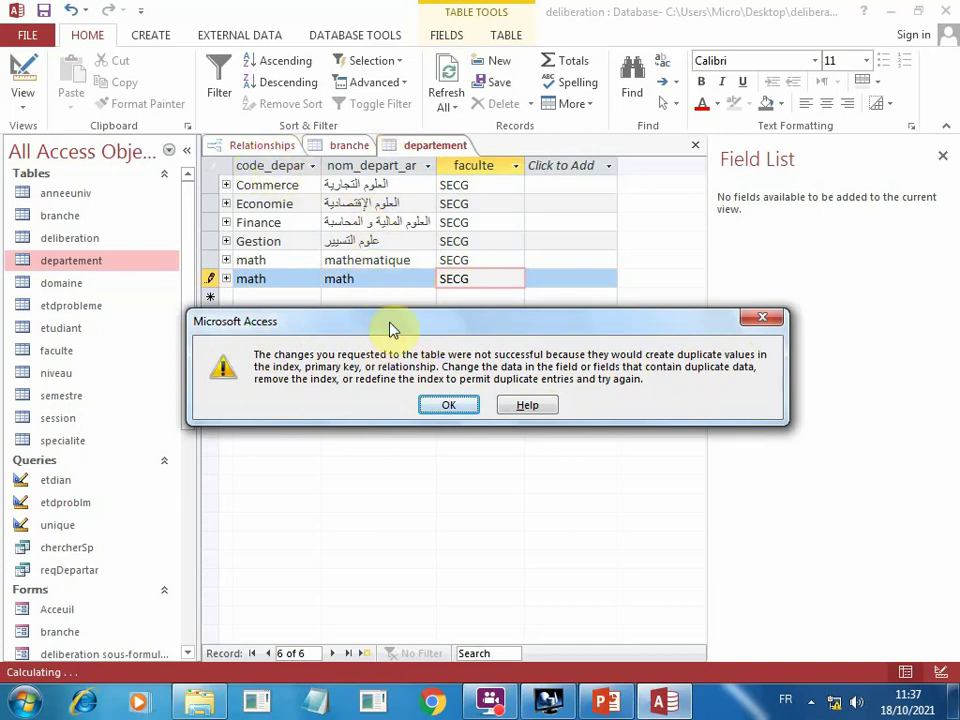
click(448, 404)
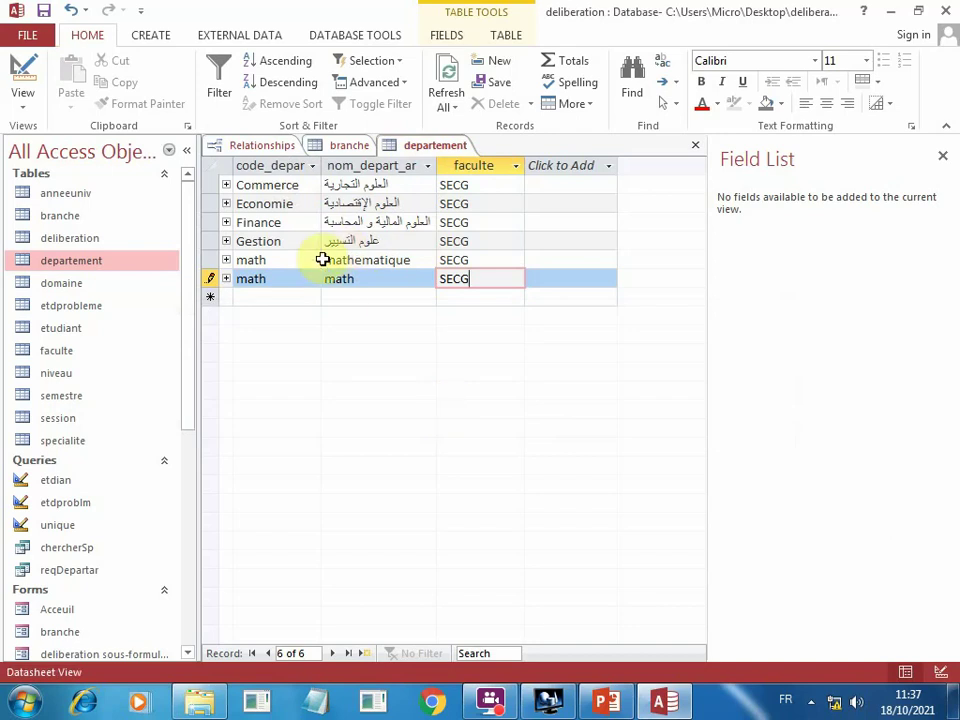
click(291, 281)
key(BackSpace)
key(BackSpace)
key(BackSpace)
key(BackSpace)
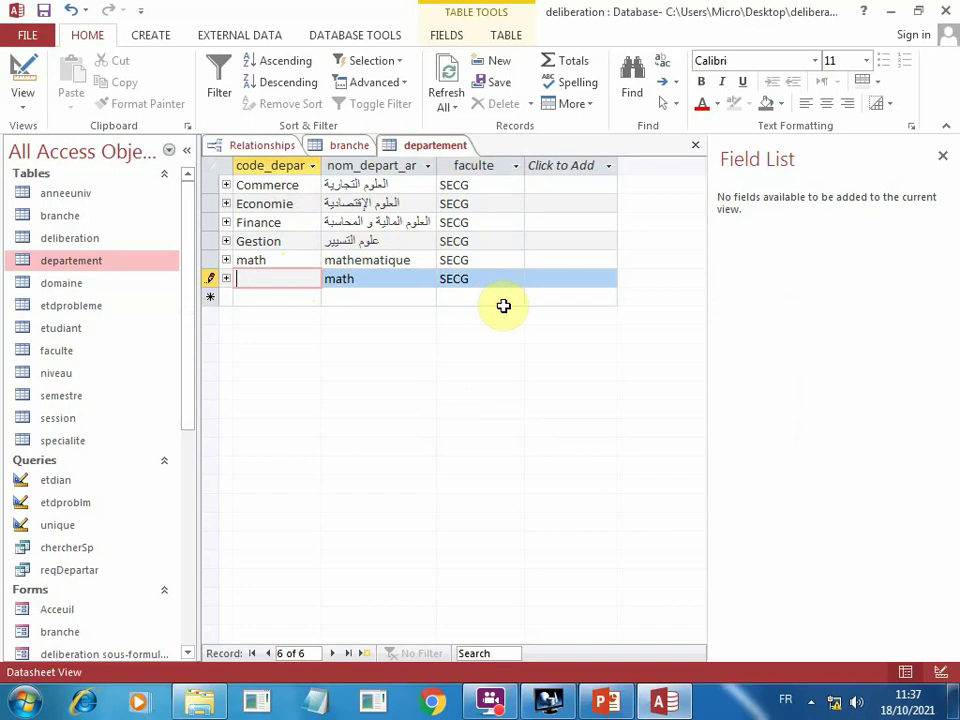
key(Tab)
key(Tab)
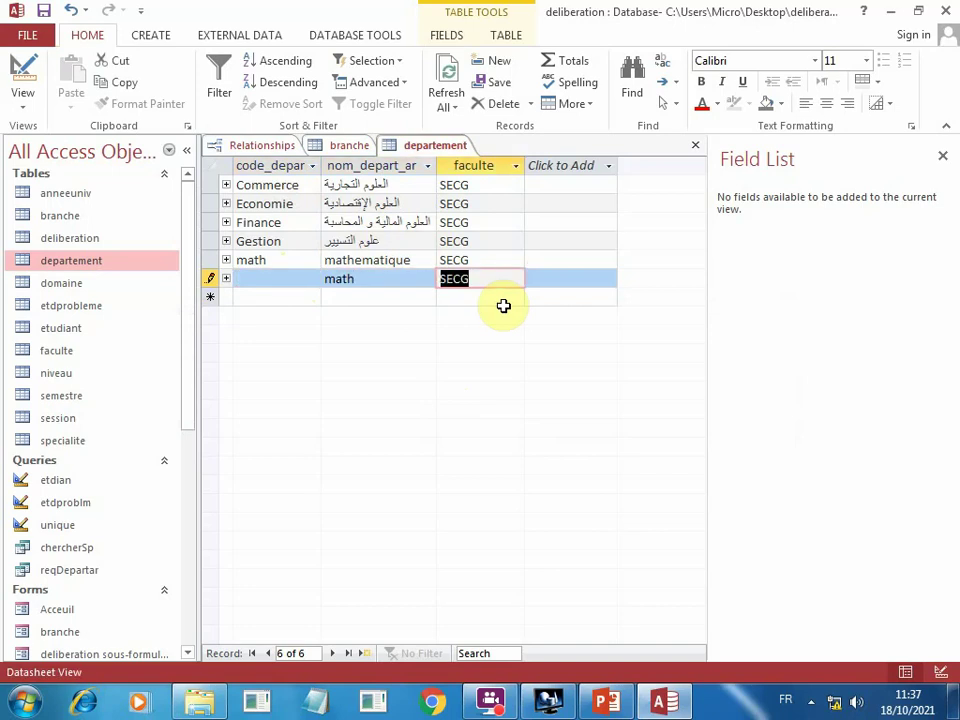
key(Tab)
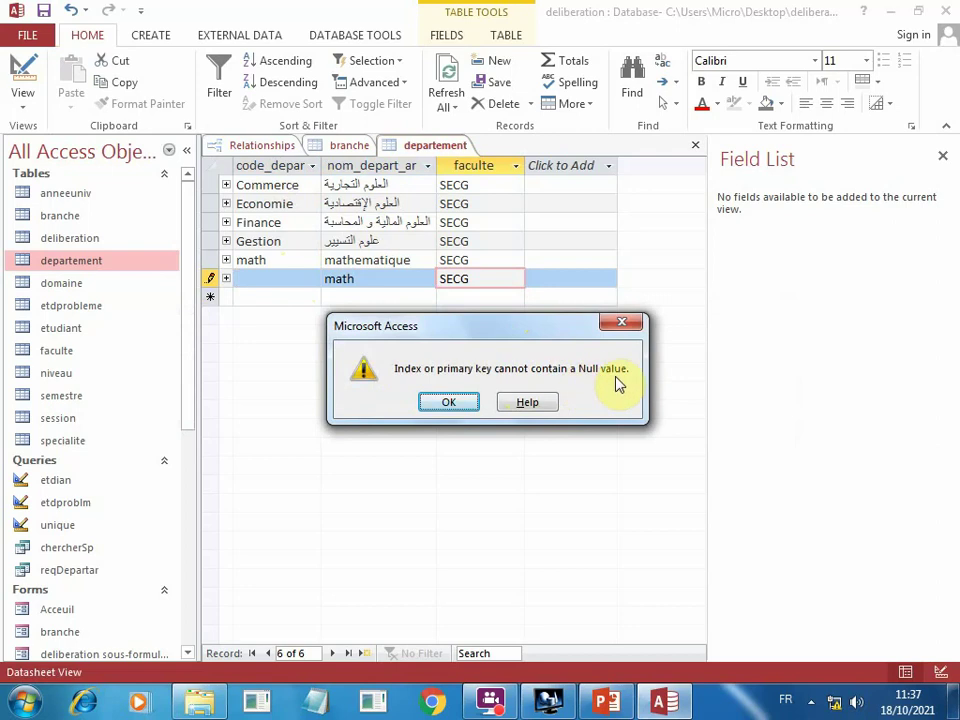
Dismiss the Null primary key errors and delete SECG and math from the unfinished row.
click(621, 325)
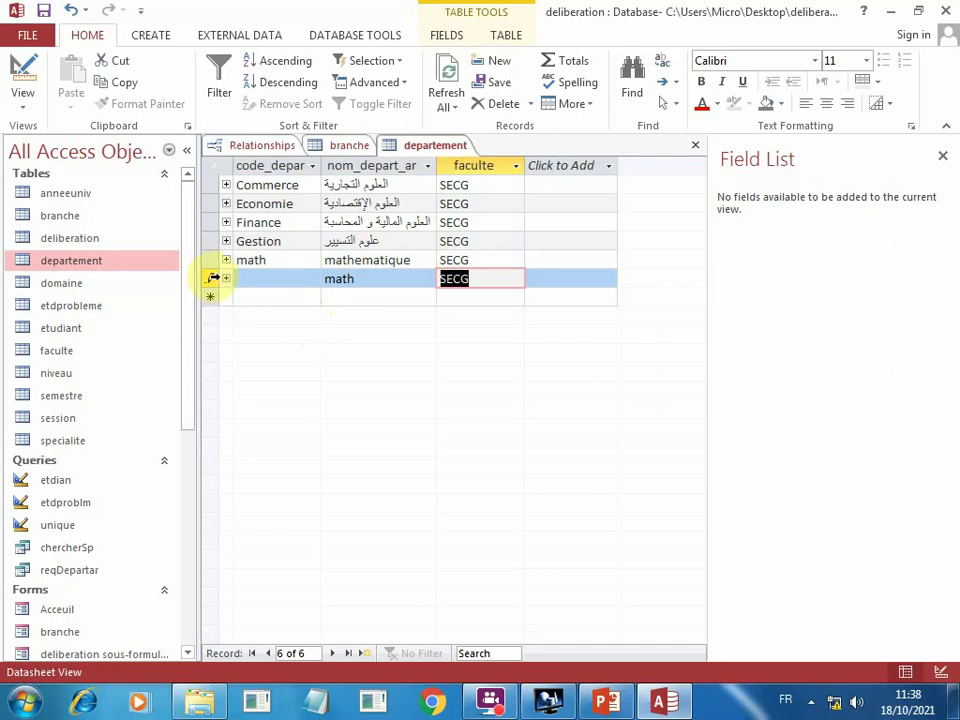
click(213, 278)
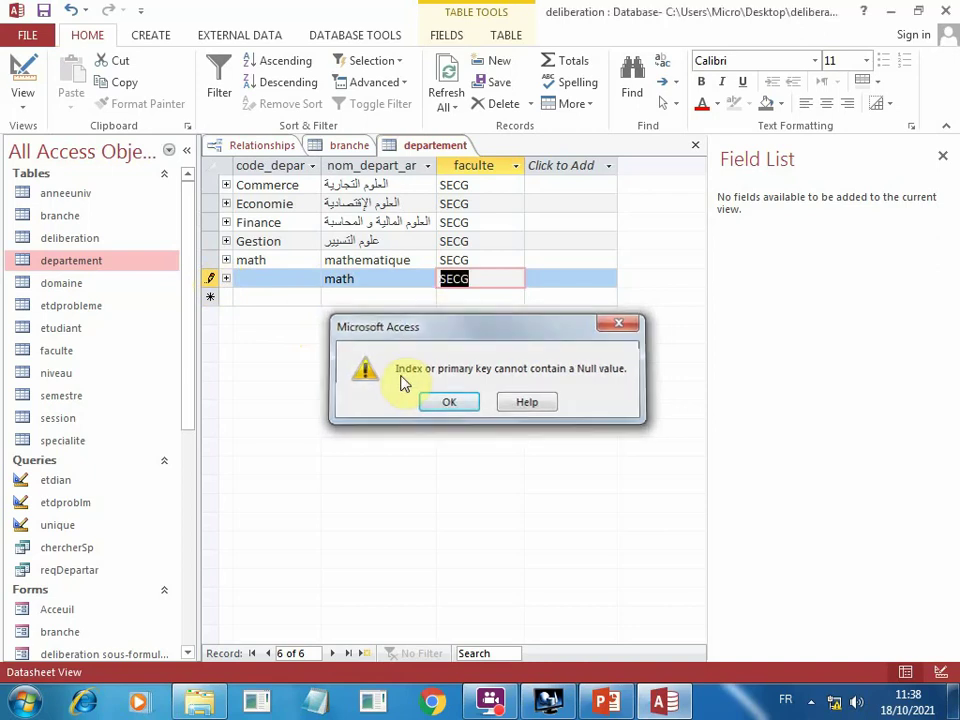
key(Return)
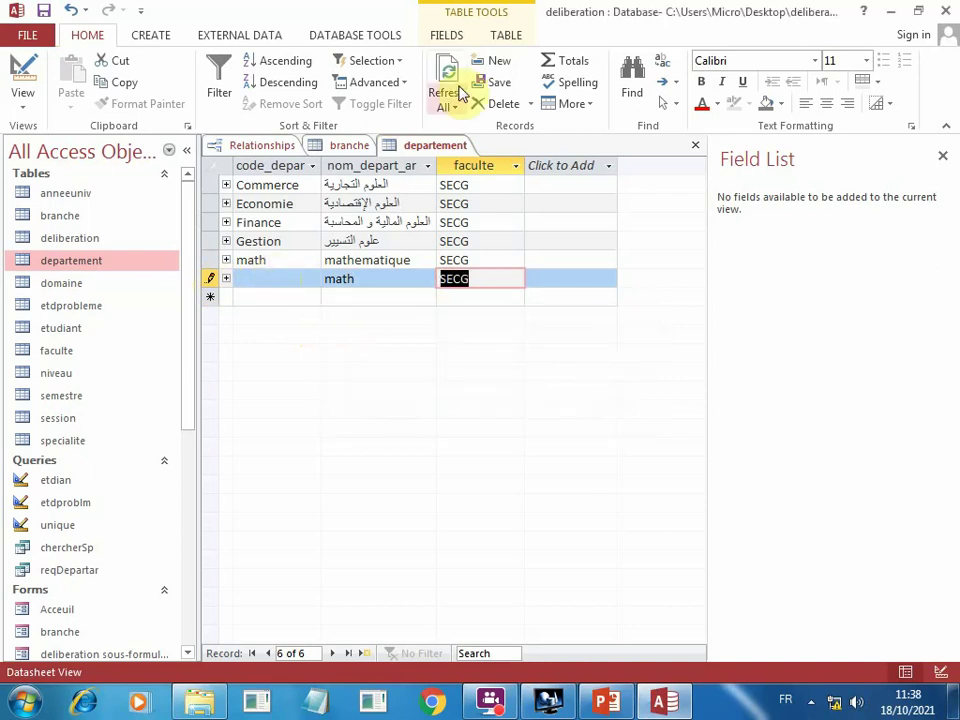
click(482, 104)
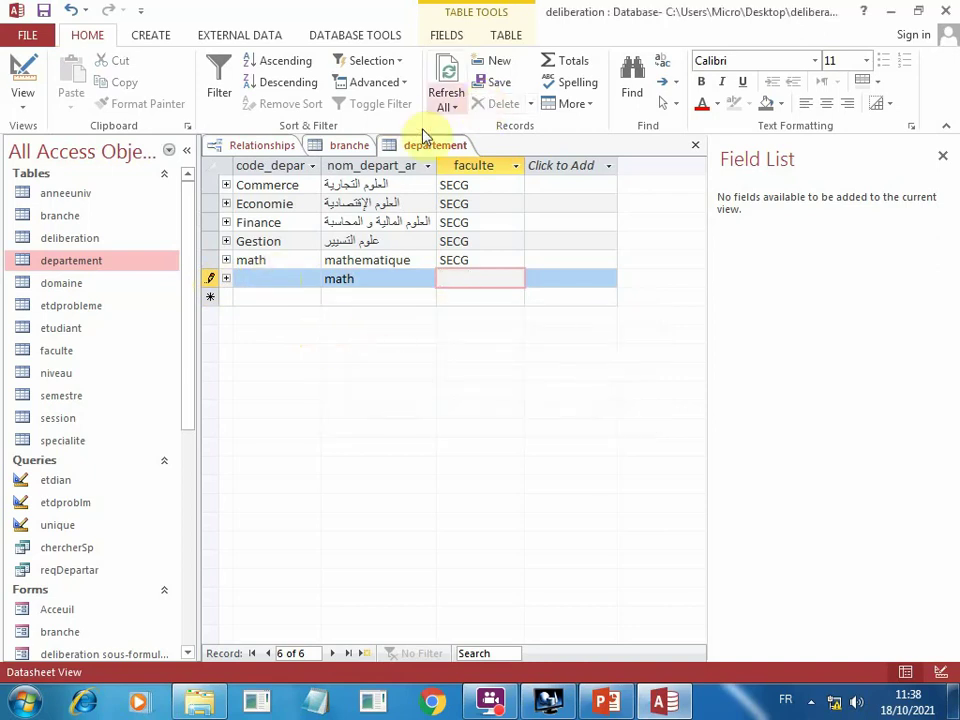
click(339, 279)
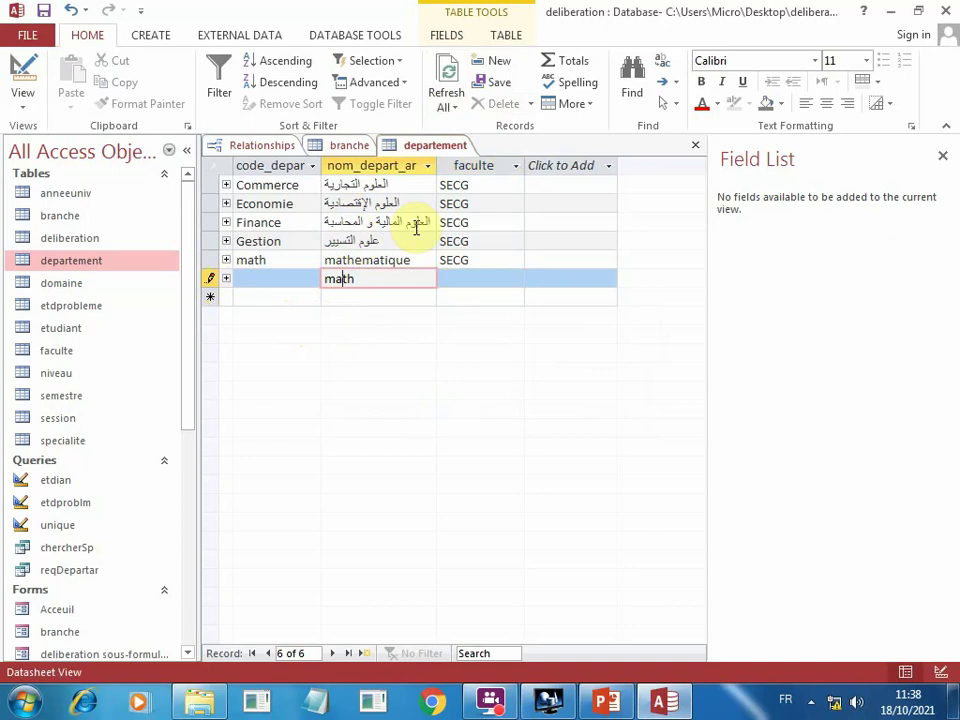
click(366, 278)
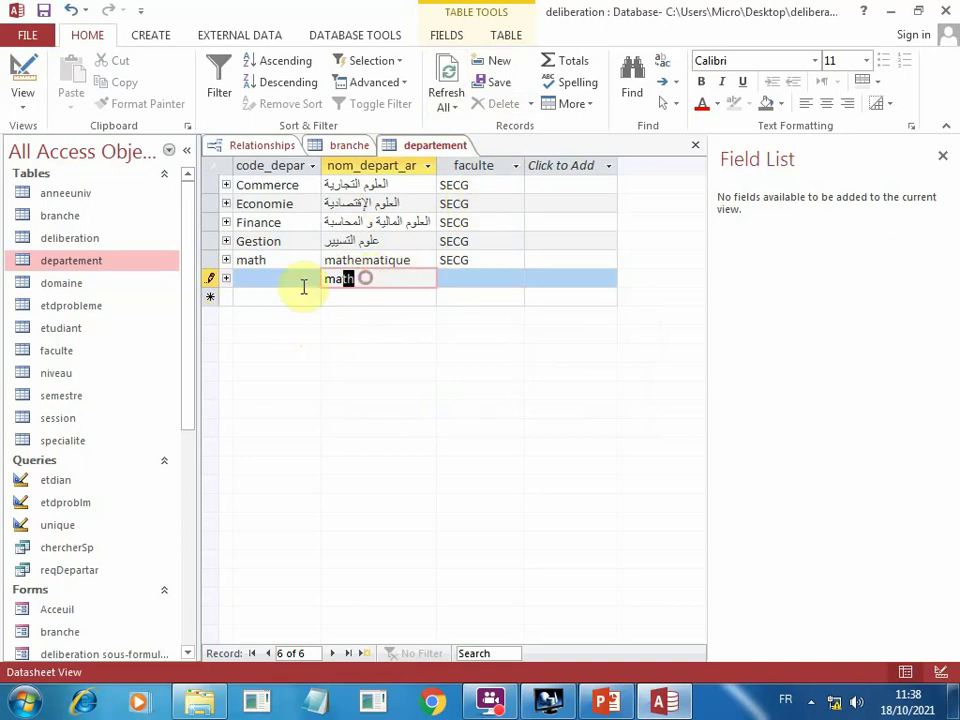
key(BackSpace)
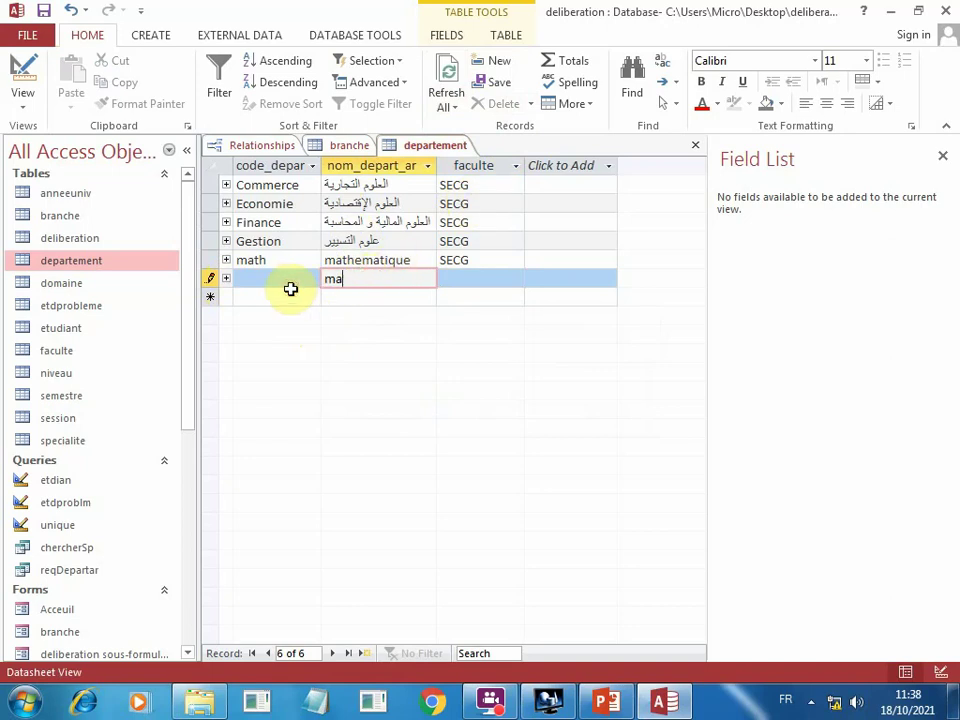
key(BackSpace)
key(BackSpace)
click(283, 284)
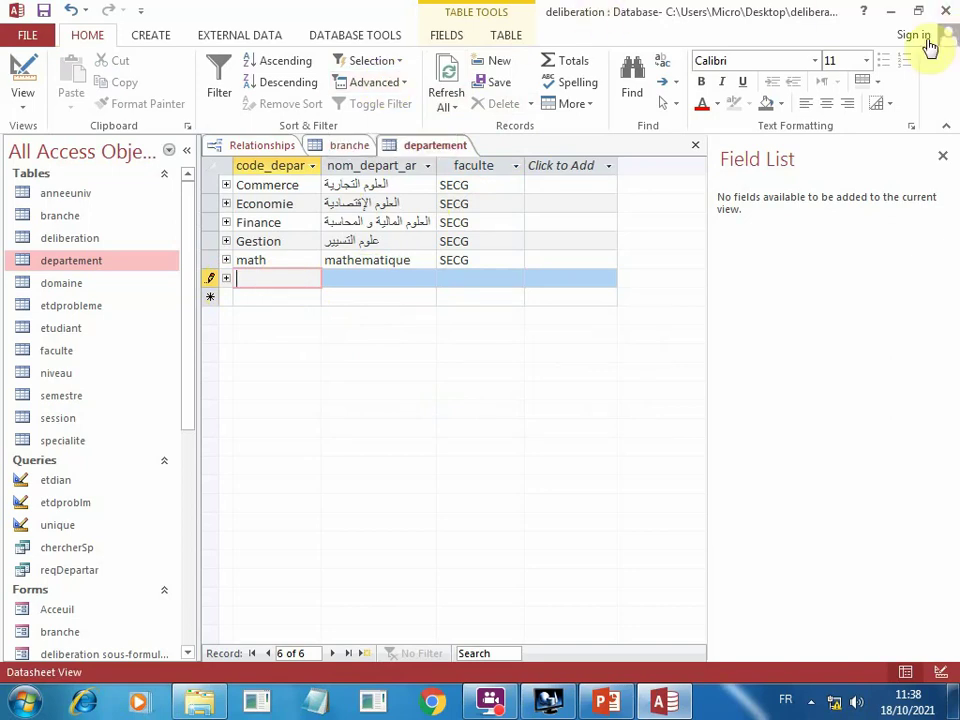
Minimize Access, dismiss the screen resolution warning and bring up the Start menu.
click(895, 20)
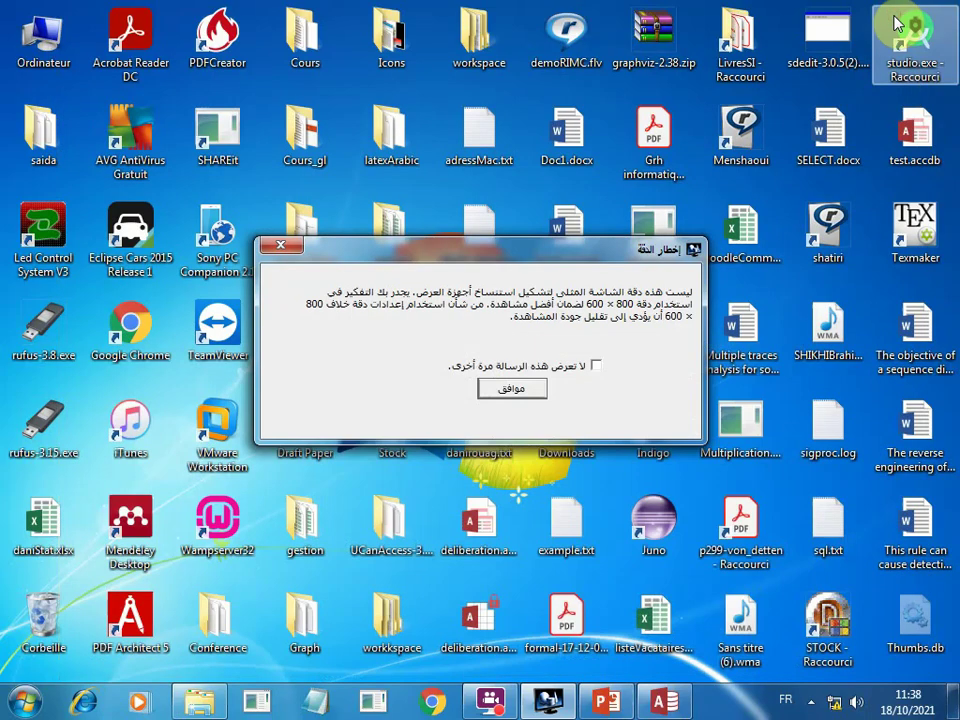
click(507, 393)
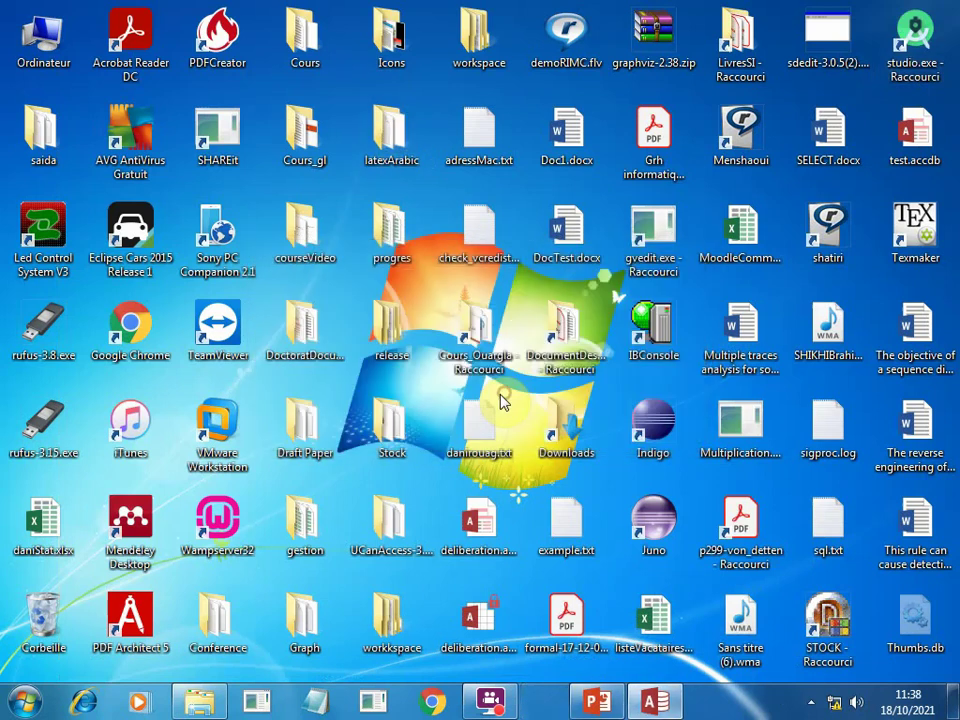
click(24, 706)
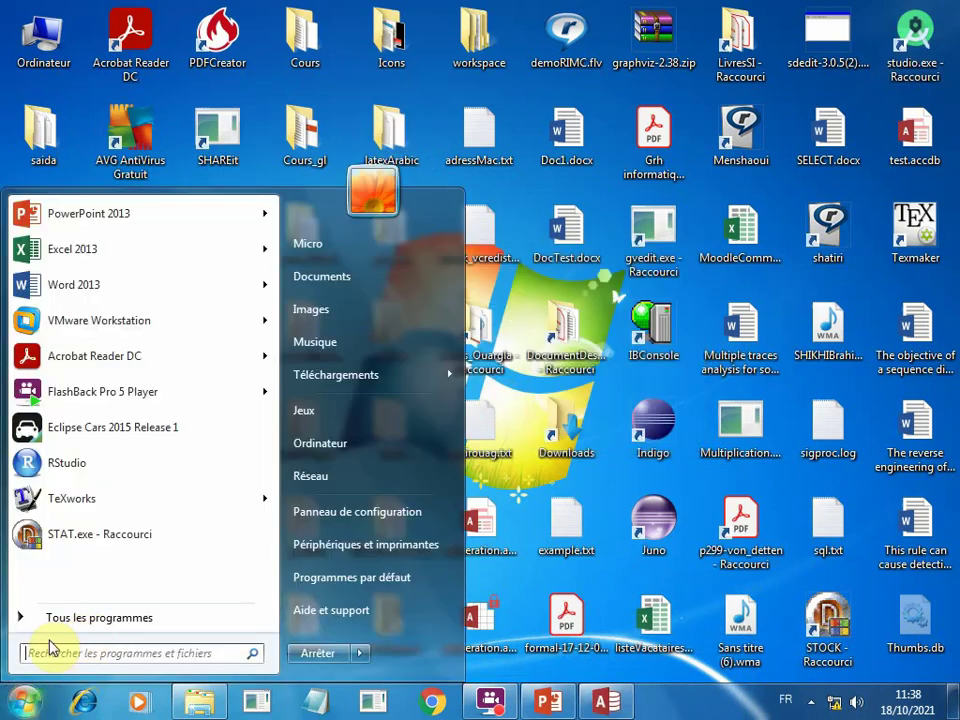
Launch IBConsole, log in to Local Server with the SYSDBA password, and list STOCK.GDB's tables.
text(ib)
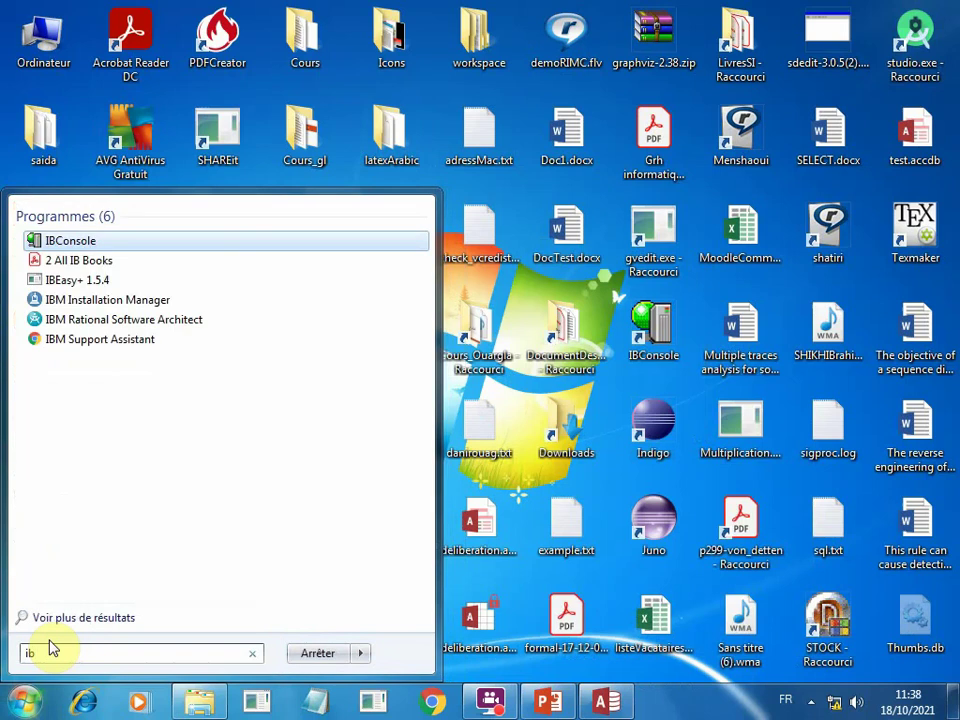
click(62, 248)
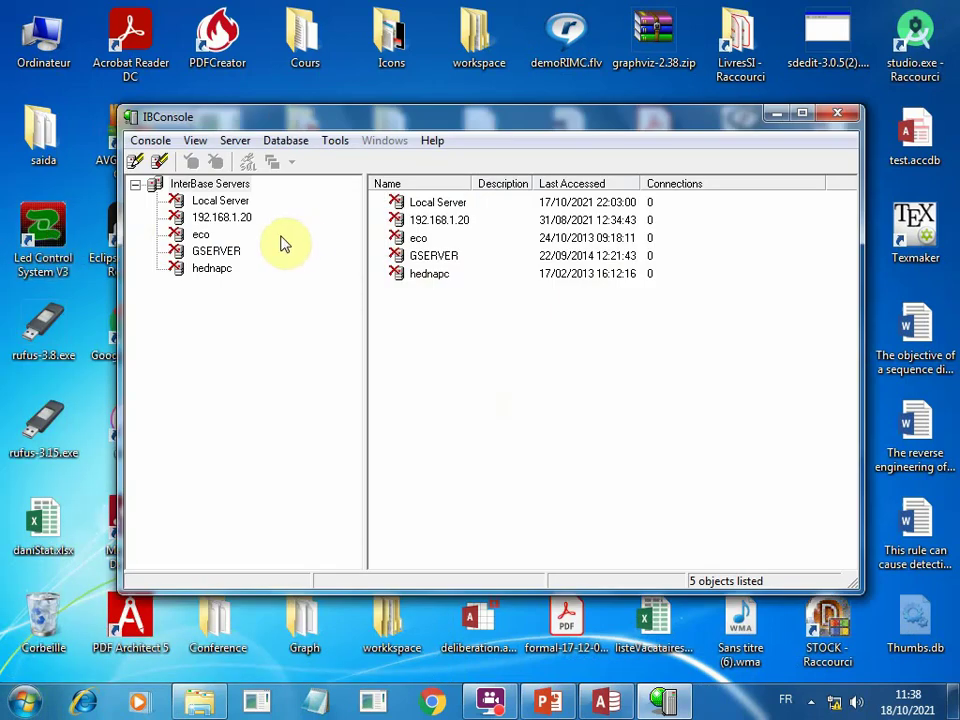
double_click(205, 202)
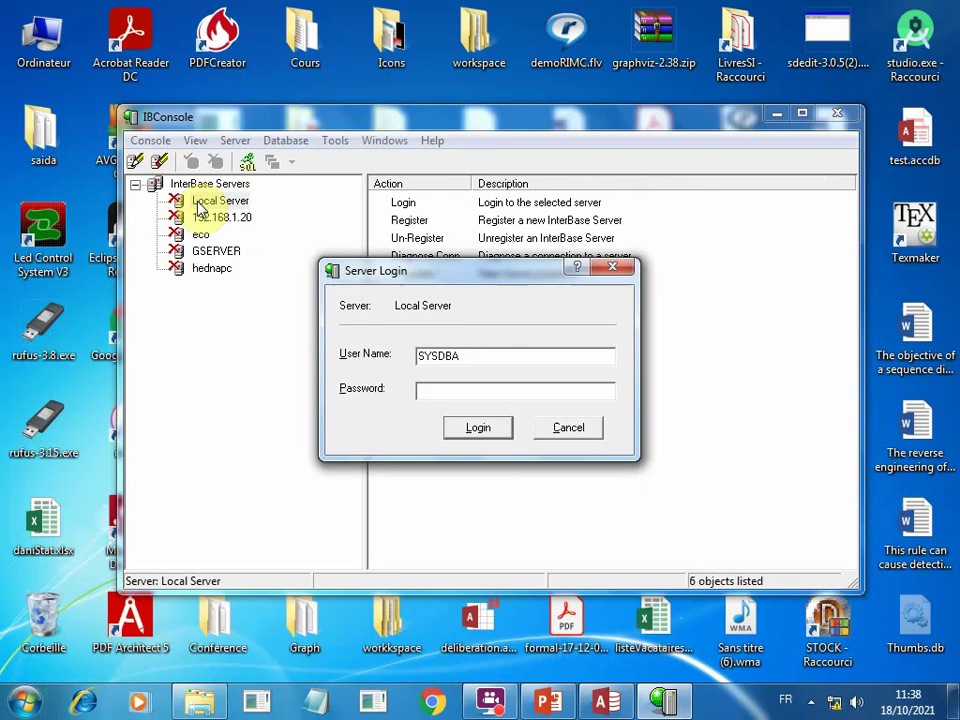
text(masterkey)
key(Return)
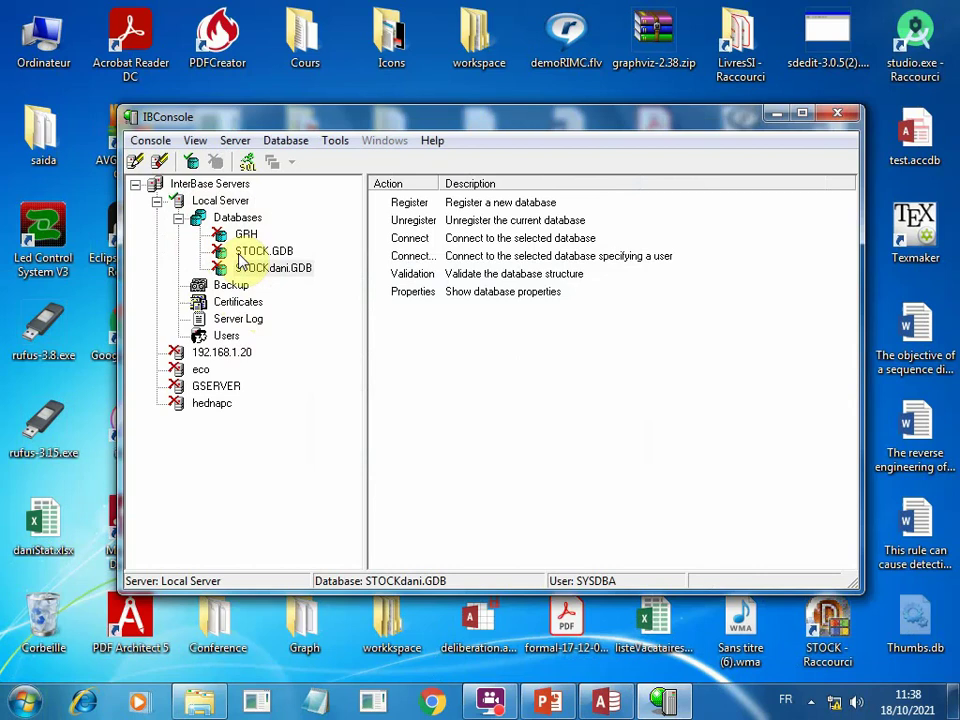
double_click(250, 251)
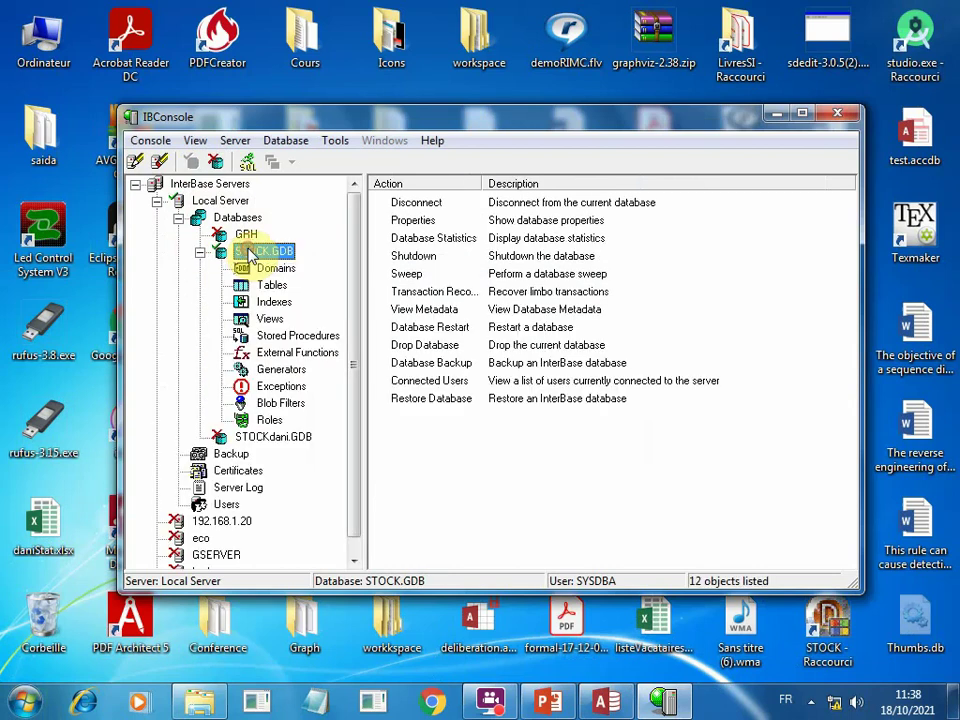
click(258, 286)
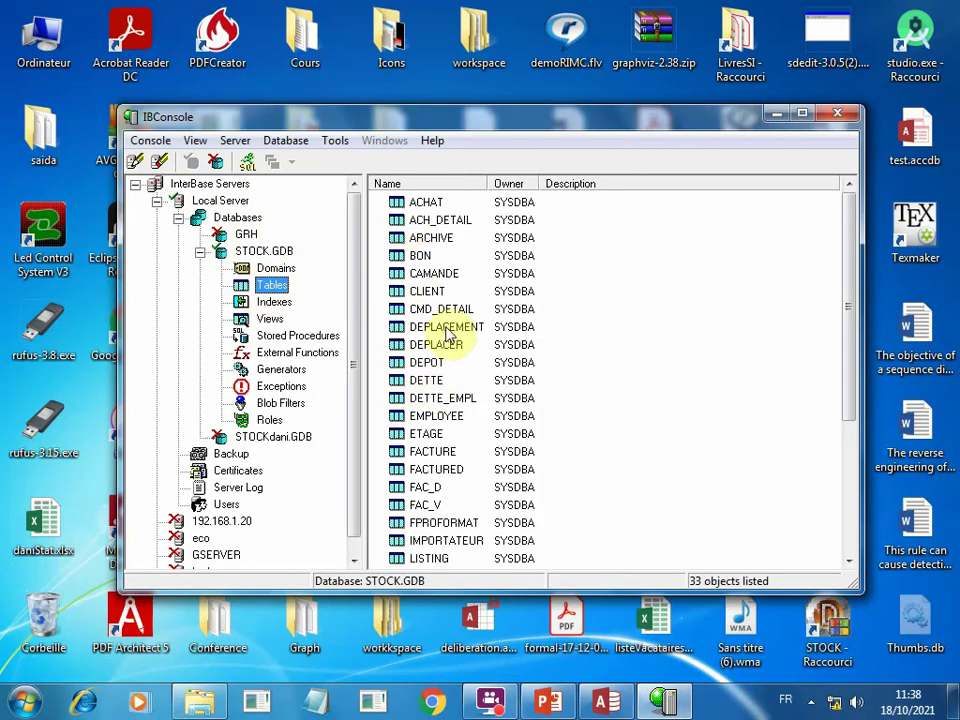
In Interactive SQL, write create table test1(id number(2), nom varchar(30), primary key(id)).
click(248, 164)
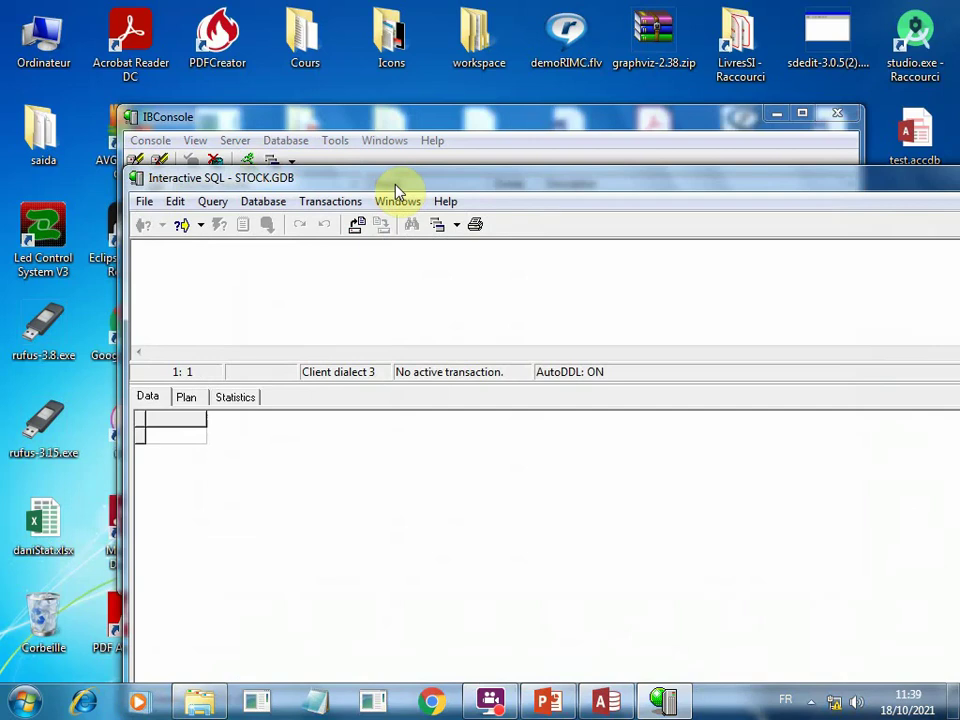
text(create)
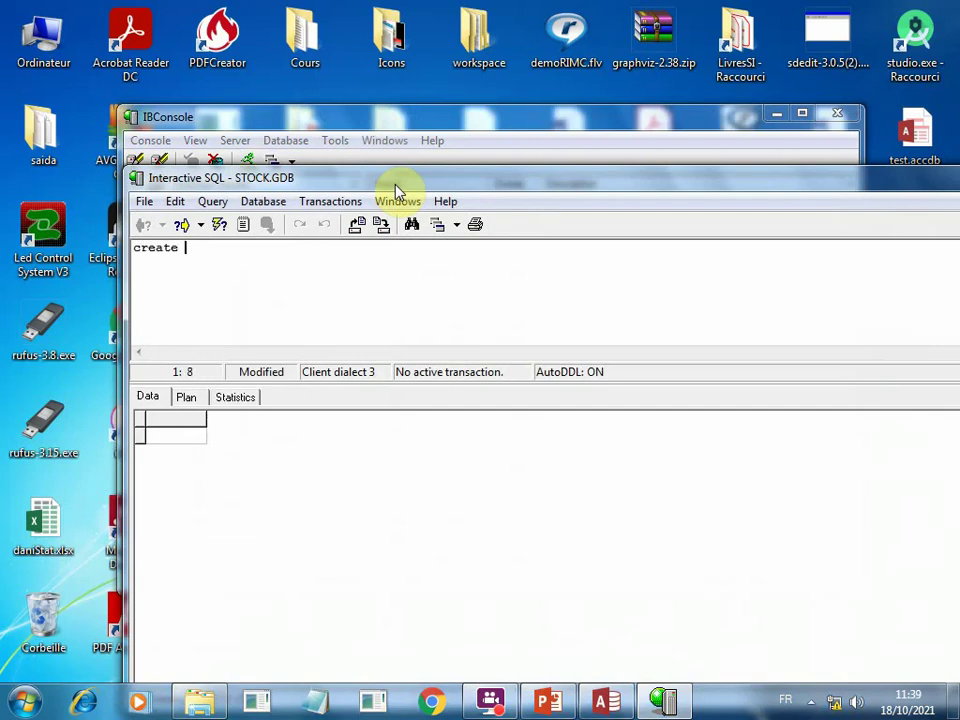
text( table test1)
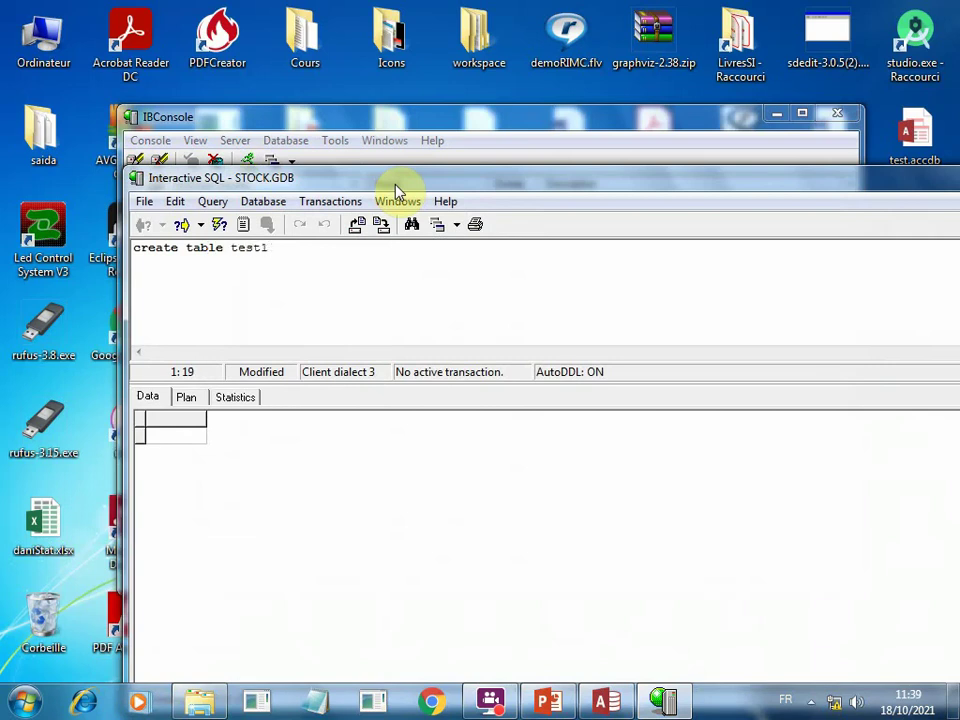
text((id number())
key(Left)
text(2)
key(Right)
text(,)
text( n)
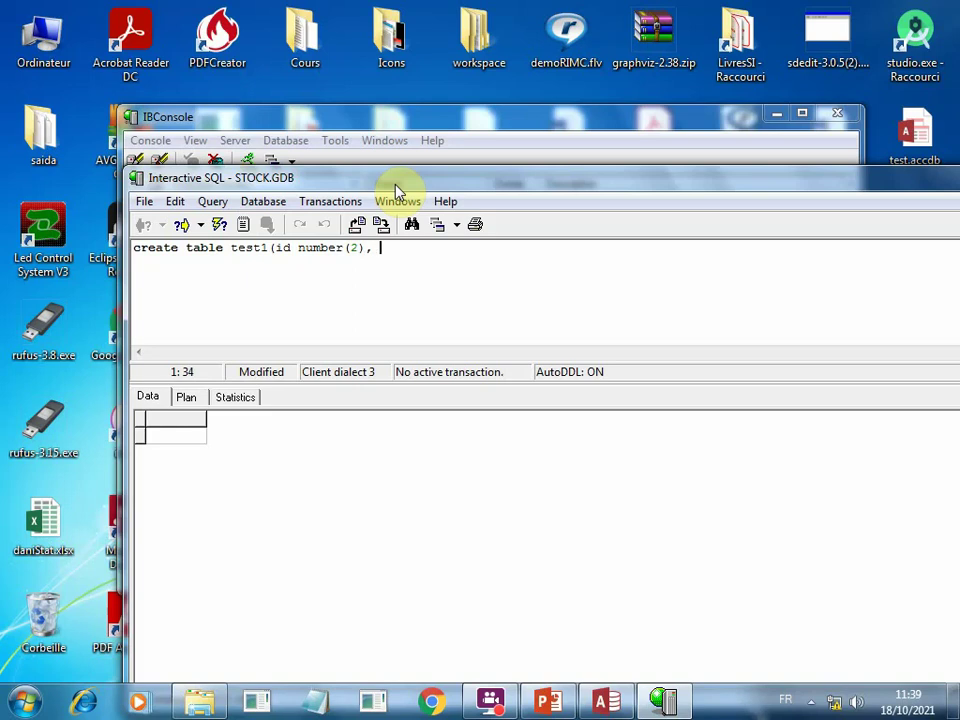
text(om var)
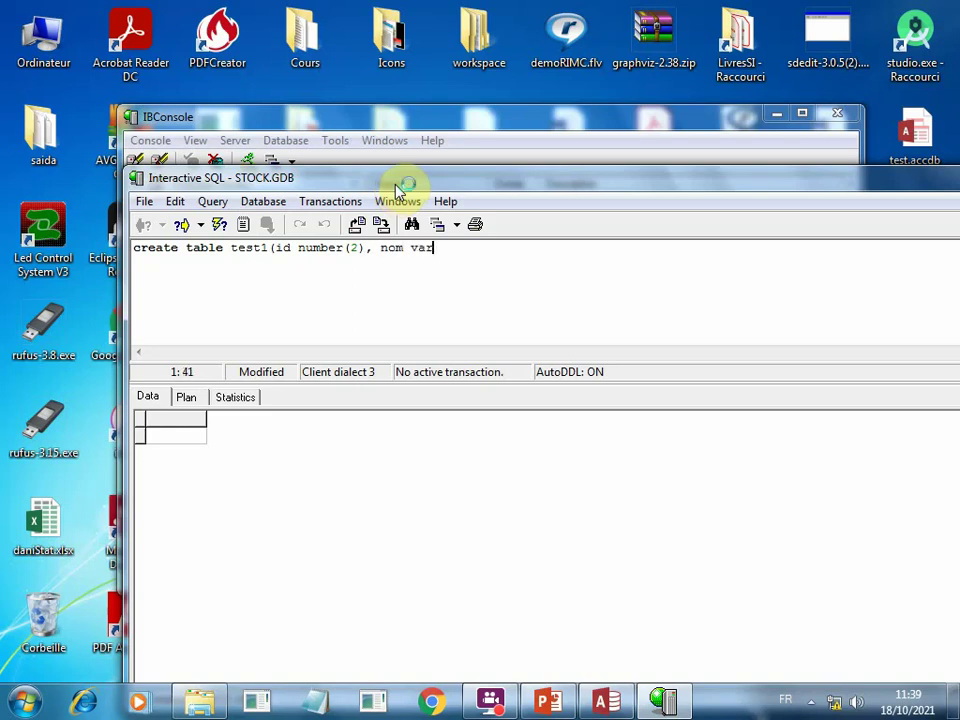
text(char(30)
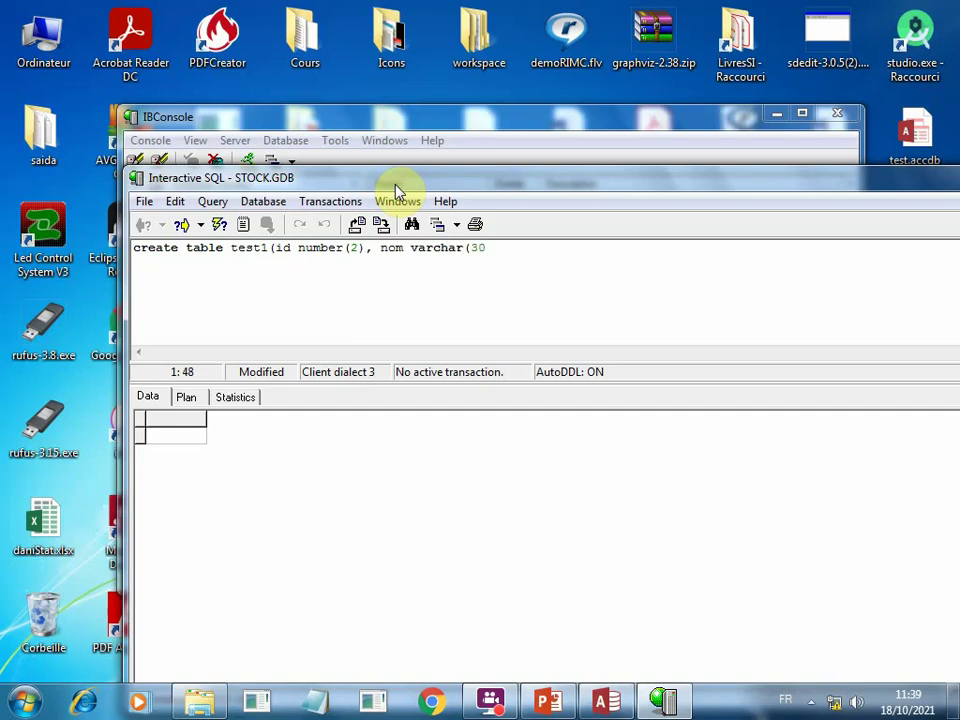
text(), primary key)
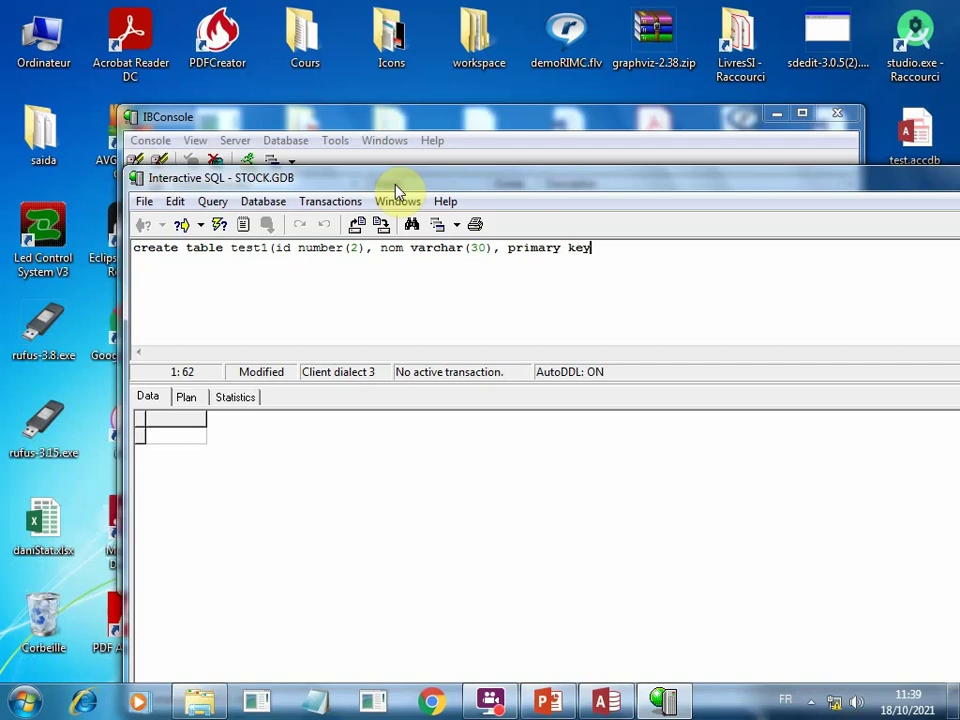
text((id)))
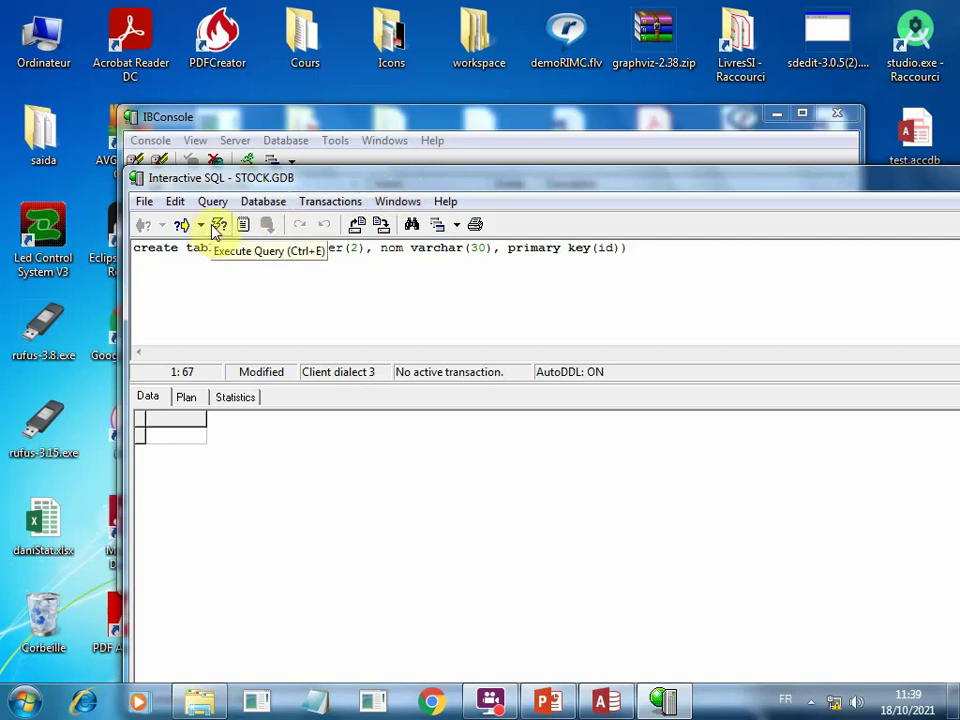
Fix the statement to use numeric(2) not null for id and execute it successfully.
click(216, 226)
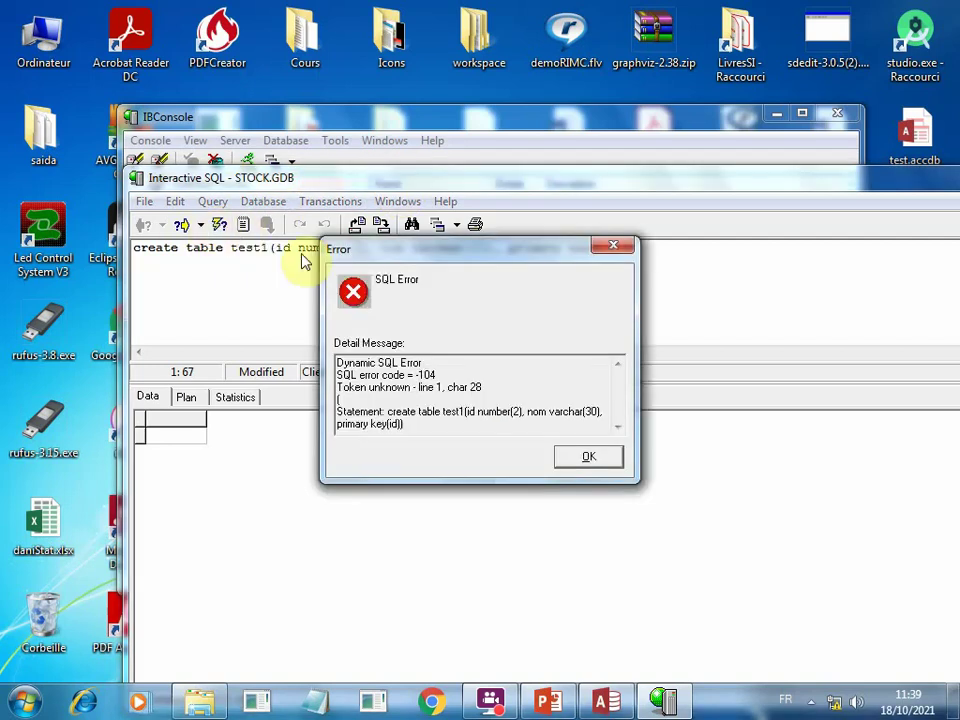
click(585, 457)
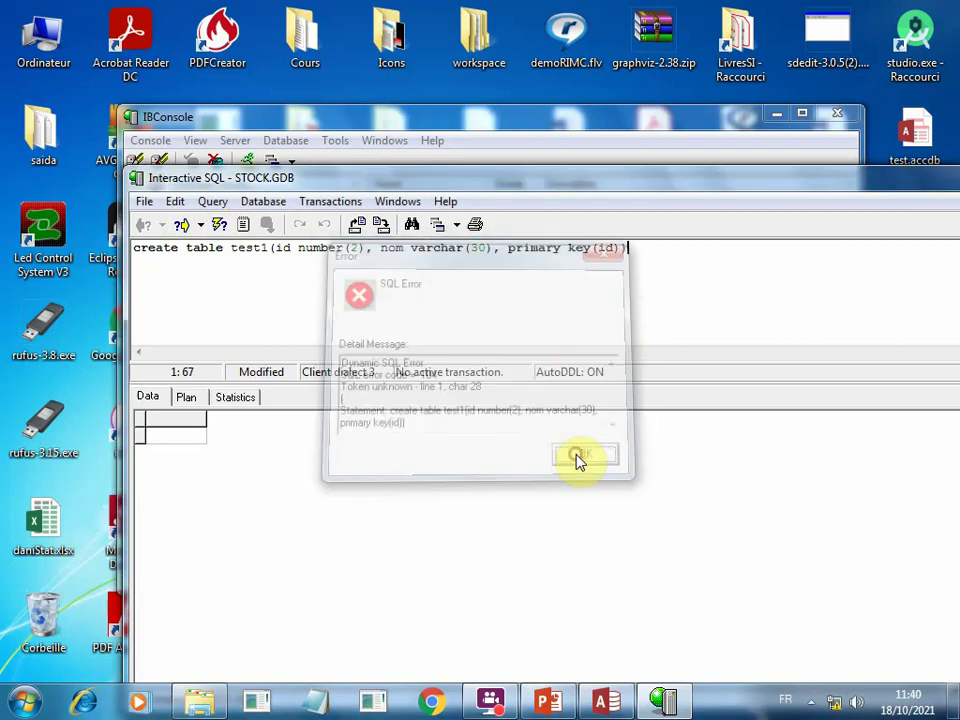
double_click(326, 249)
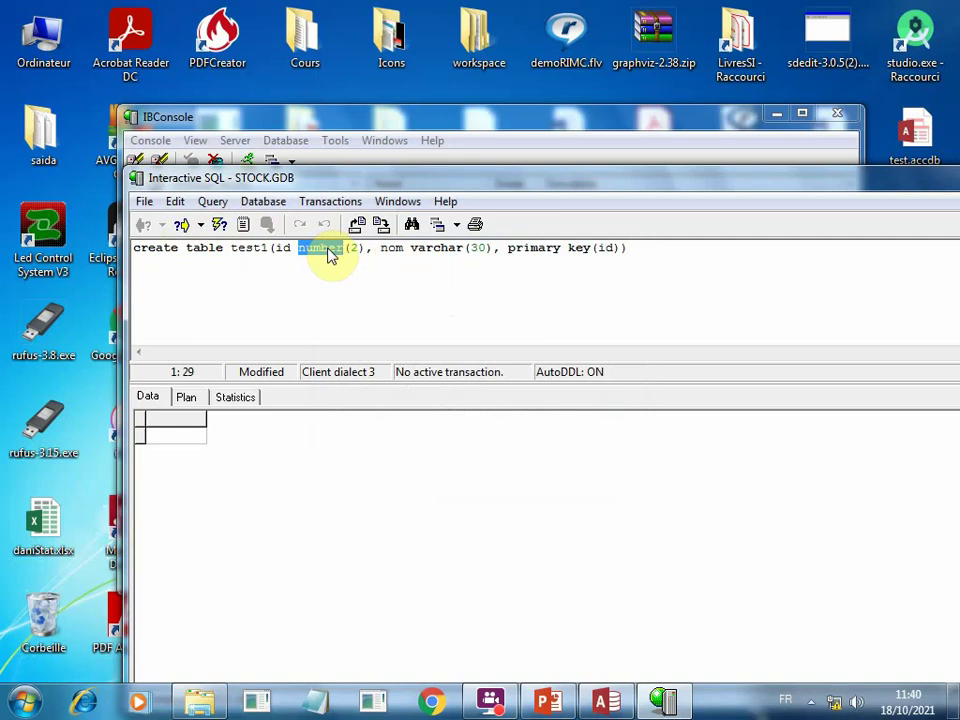
text(nume)
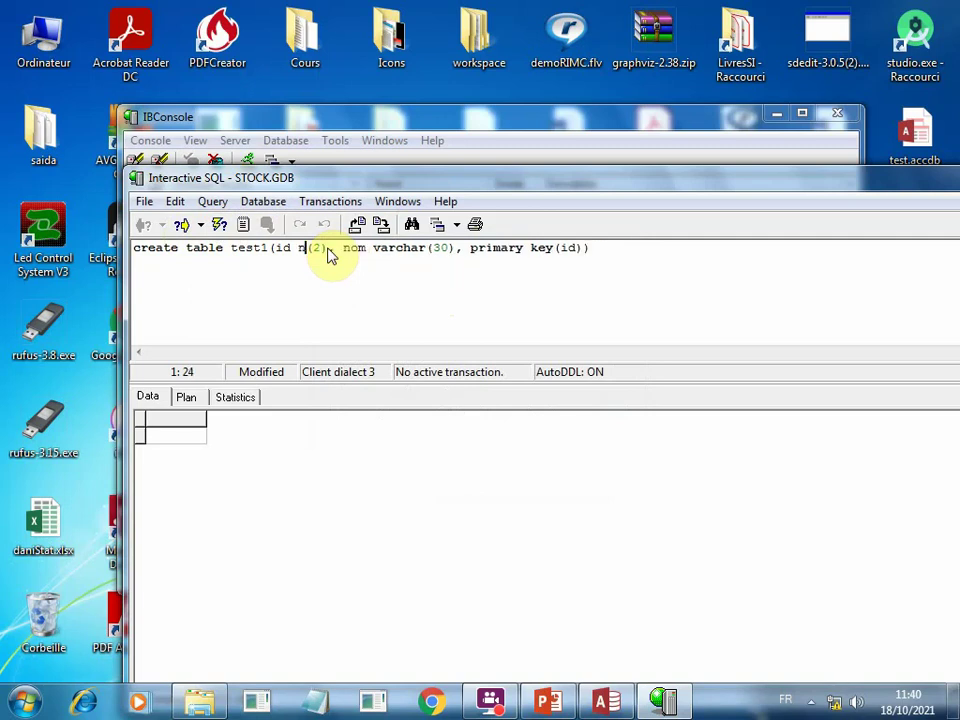
text(ric)
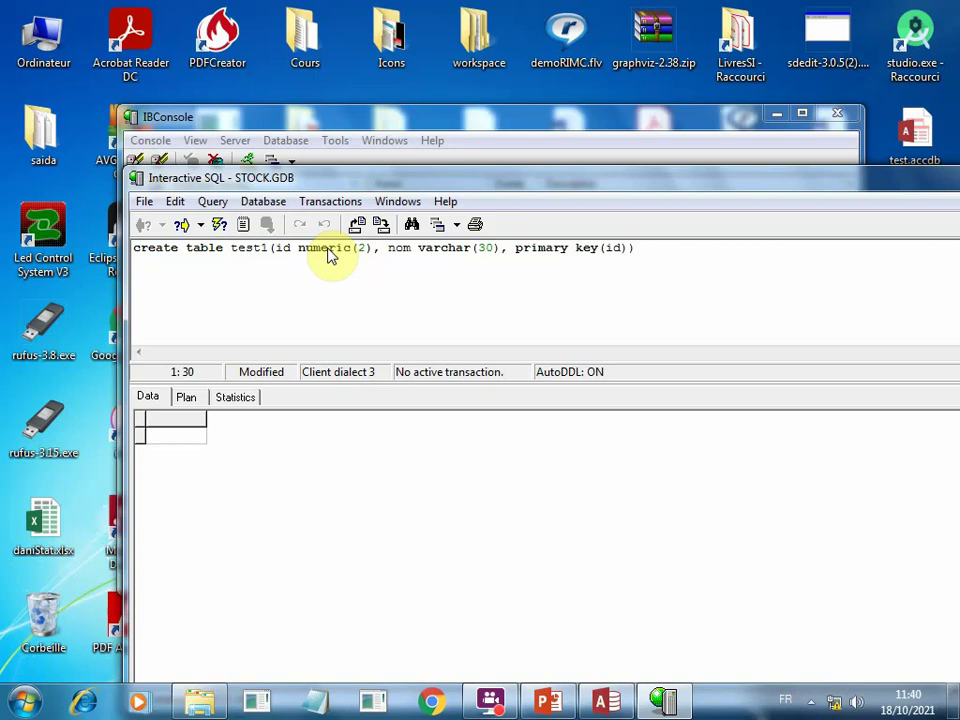
click(262, 249)
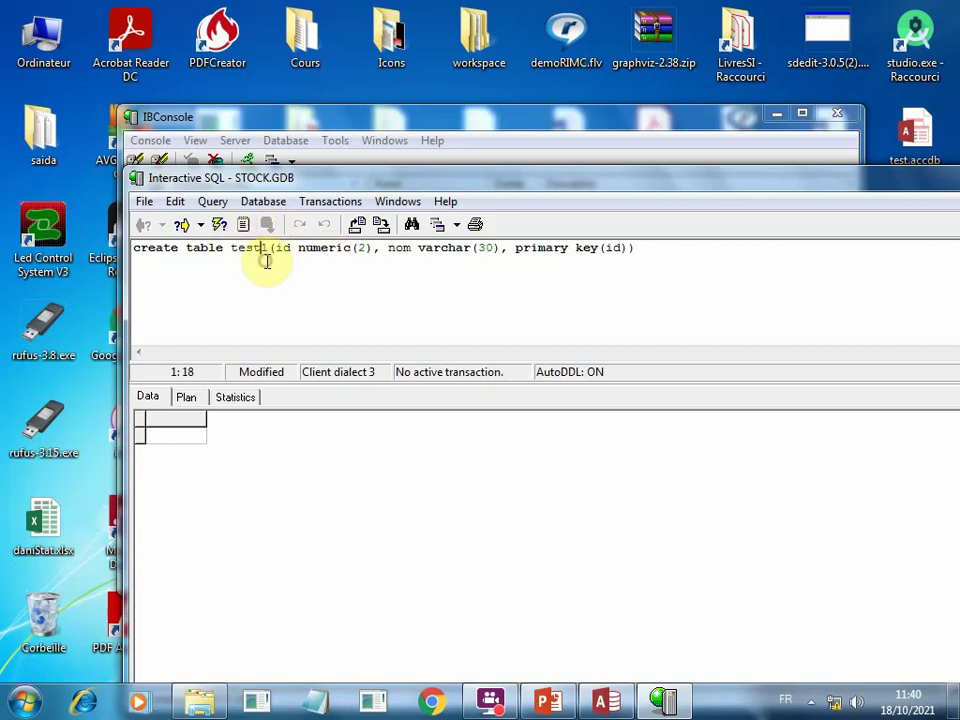
click(218, 226)
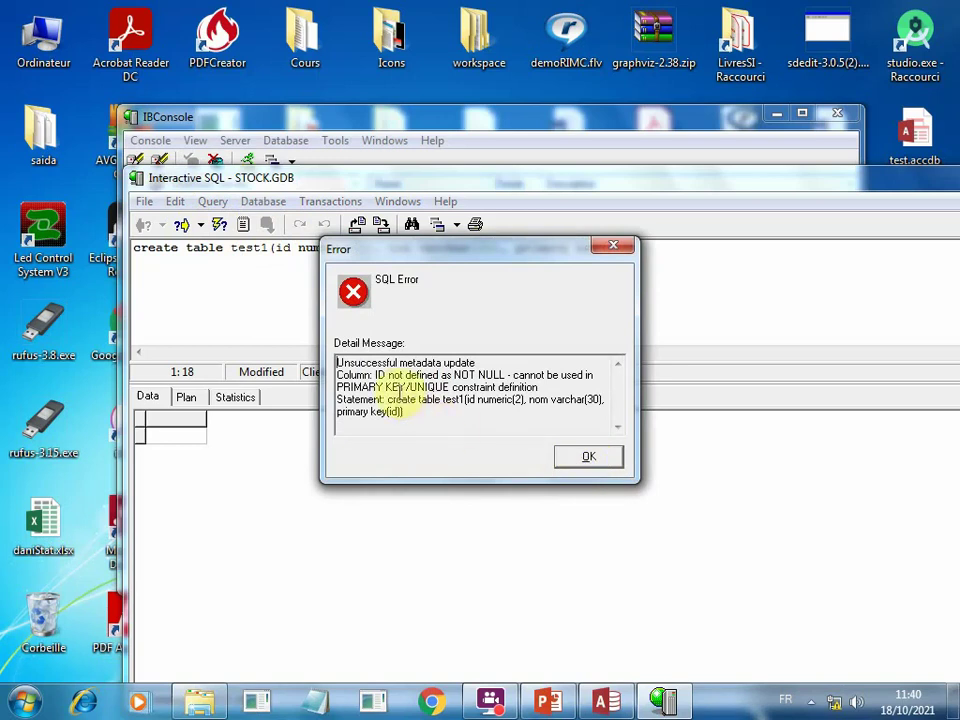
click(594, 457)
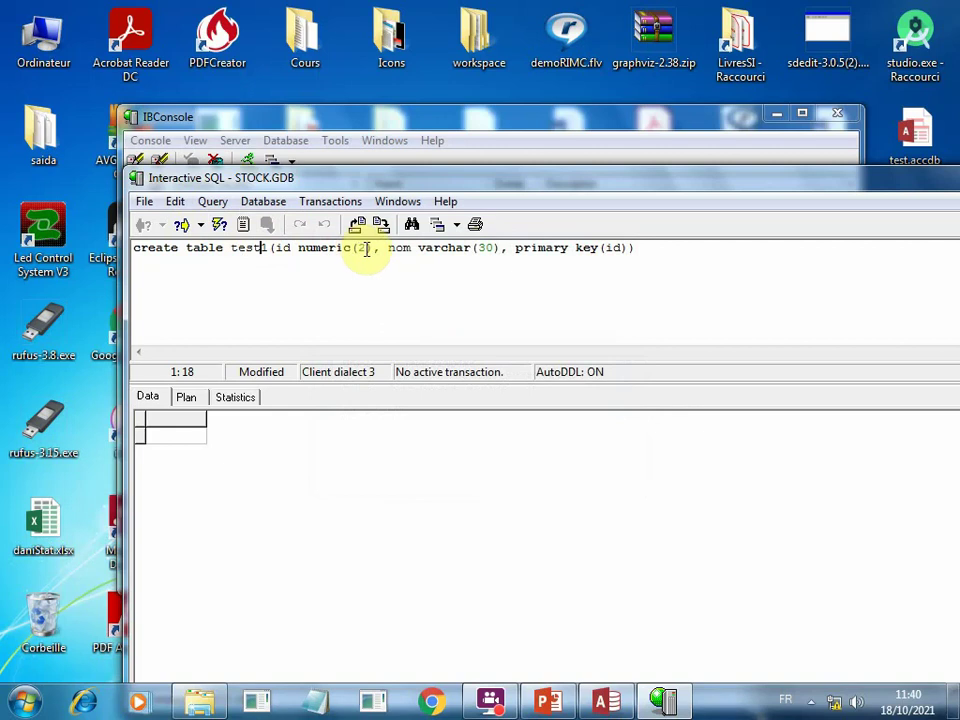
click(372, 248)
text(not )
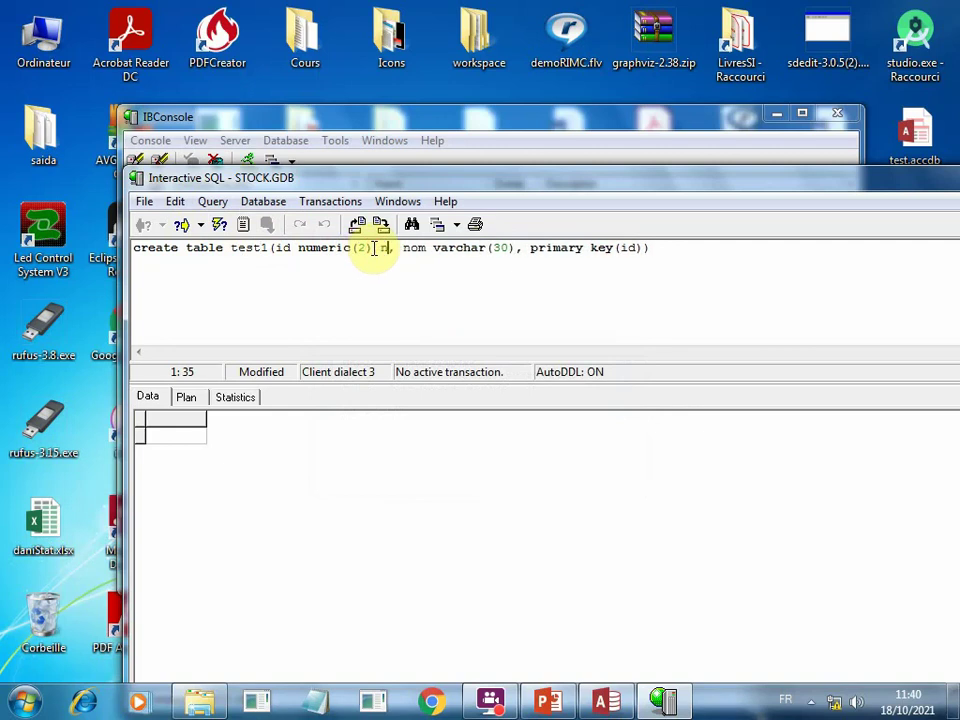
text(null)
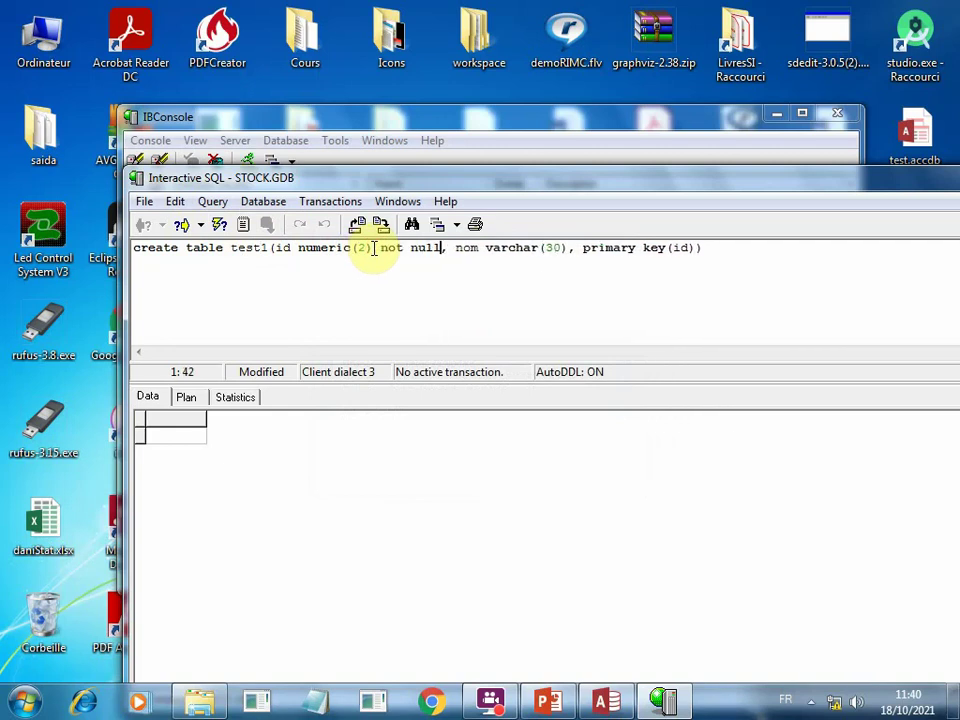
key(ctrl+e)
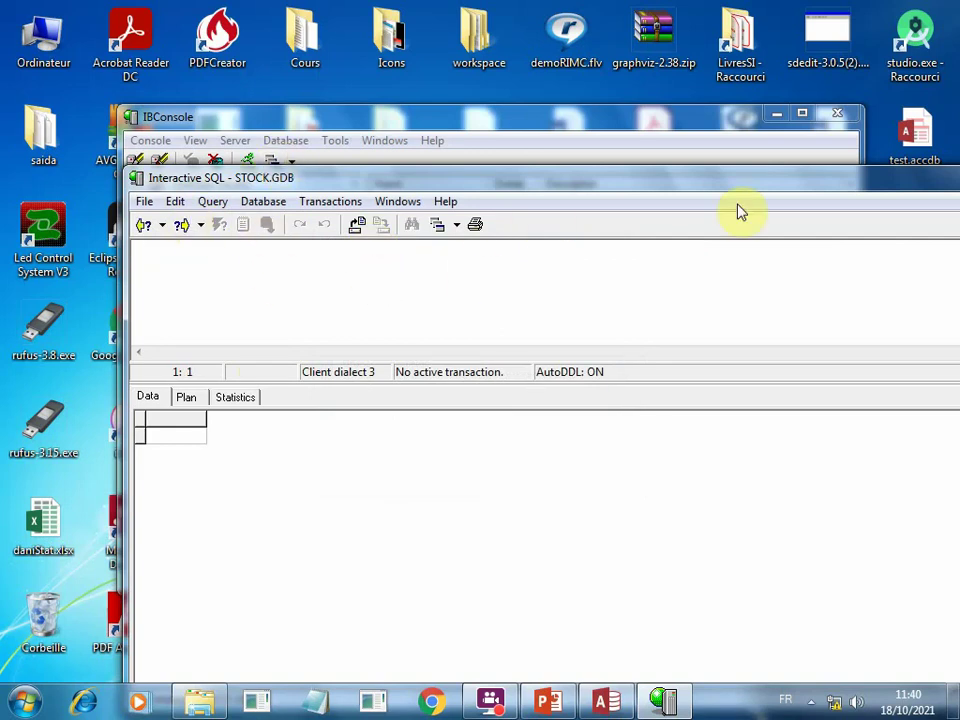
Run commit to save table test1, then close the Interactive SQL window.
text(co)
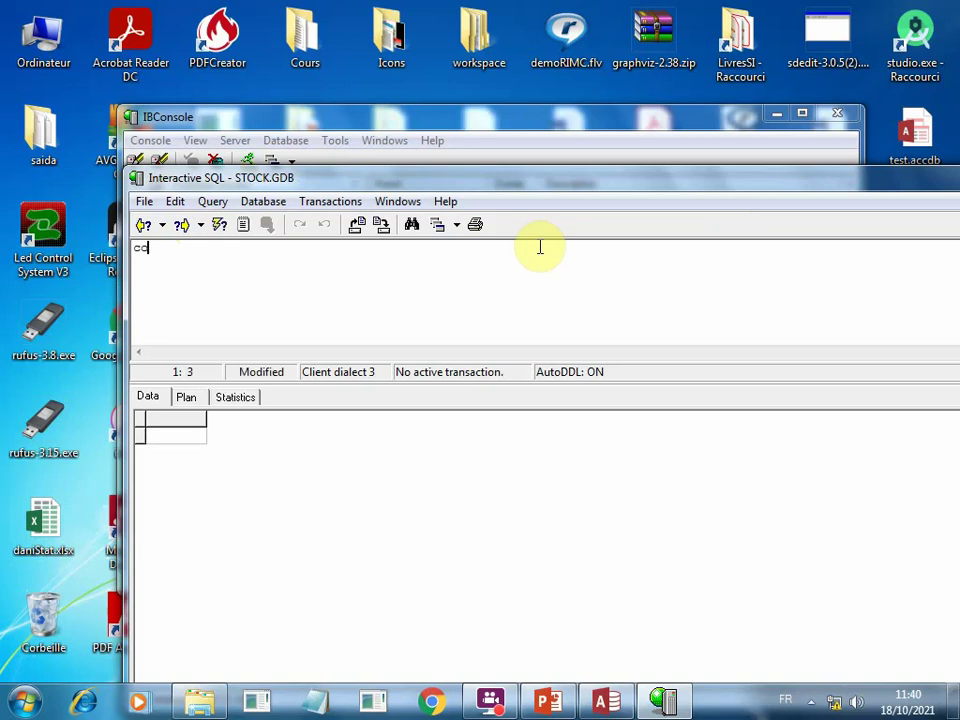
text(mmit)
key(ctrl+e)
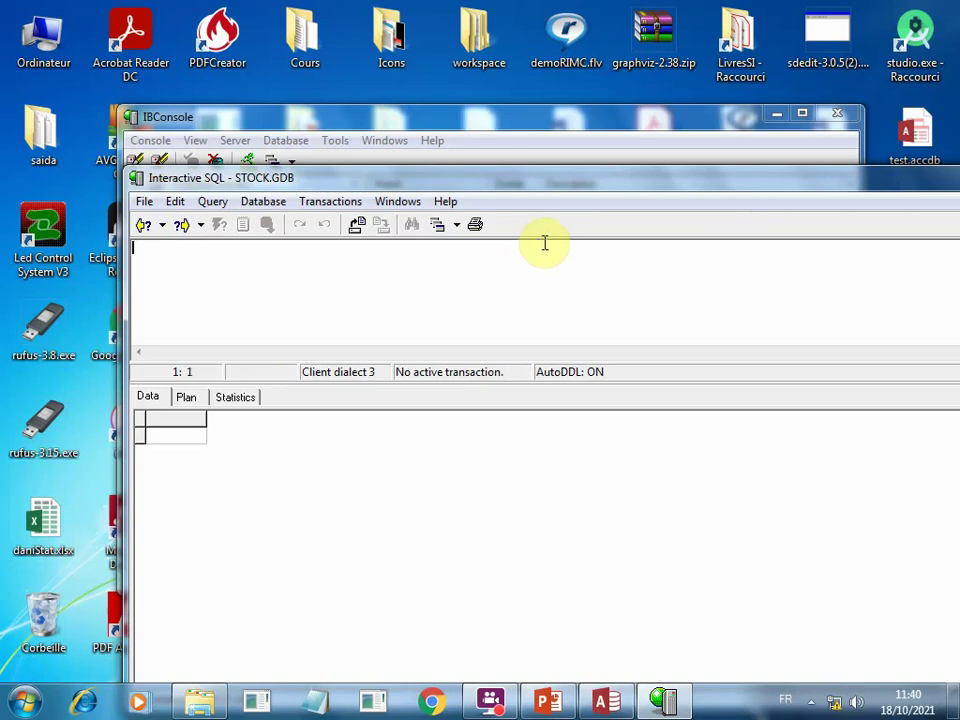
drag(862, 182, 694, 191)
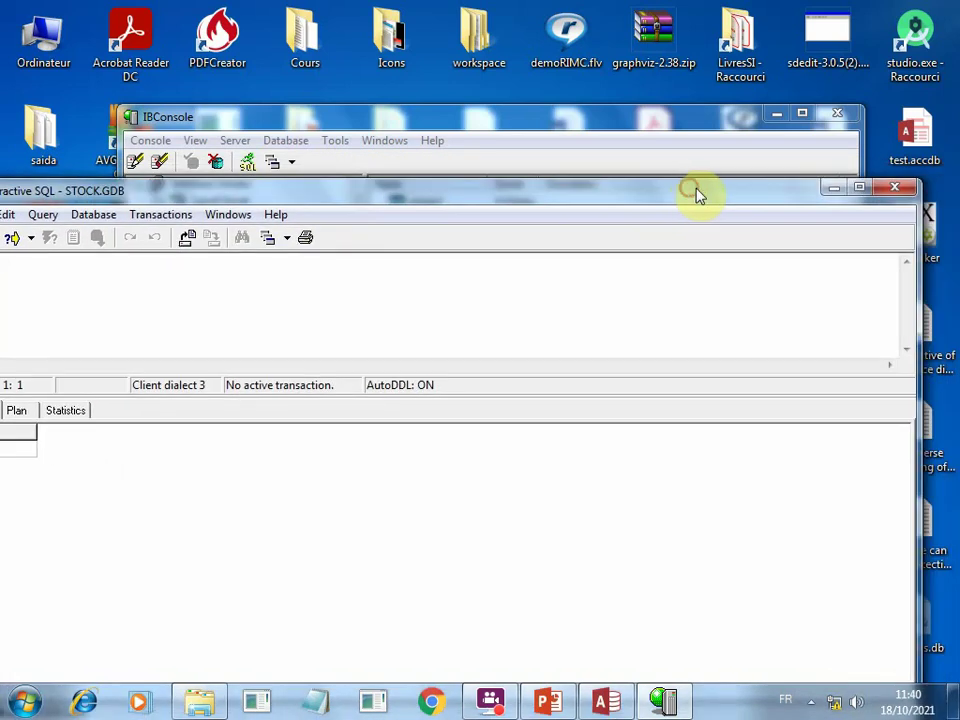
click(894, 187)
click(428, 331)
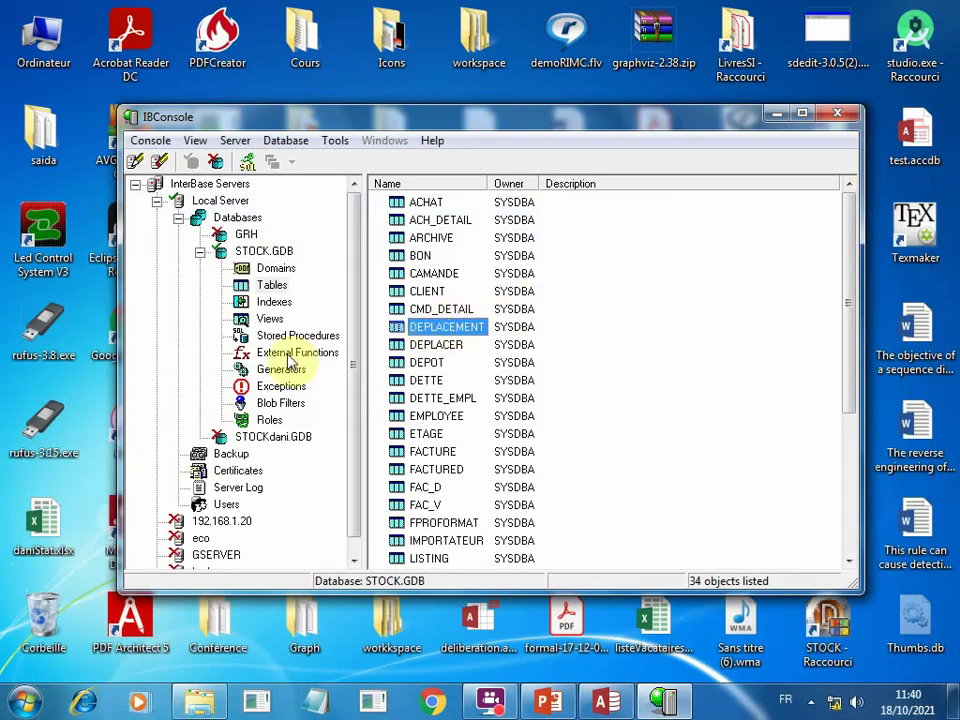
Select TEST1 in STOCK.GDB's table list and open its properties.
click(274, 286)
click(477, 330)
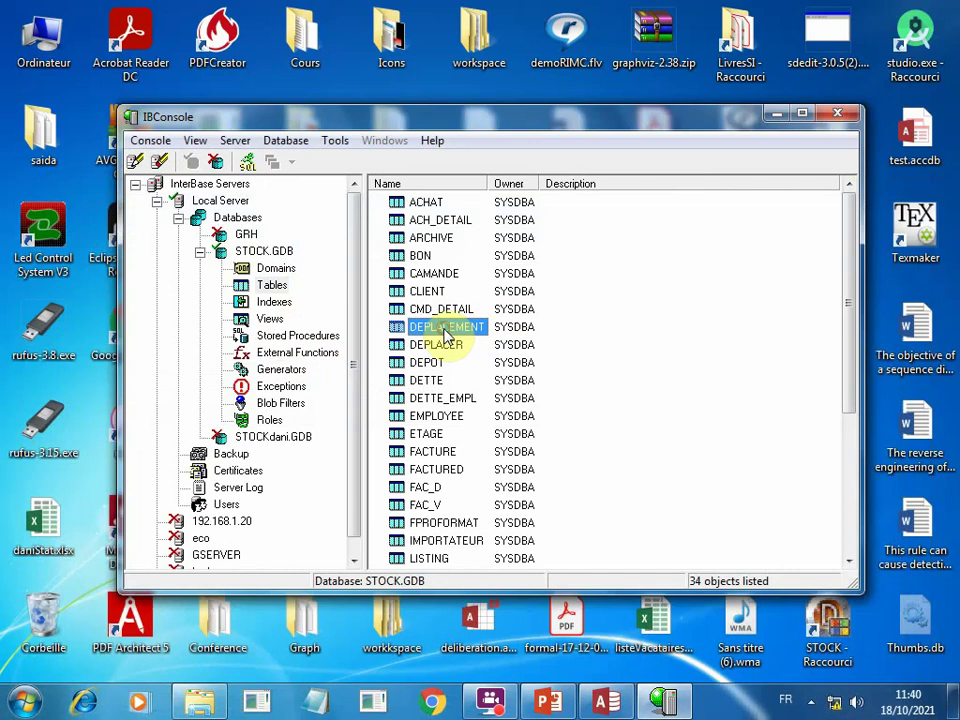
key(Down)
key(Down)
key(Down)
key(Down)
key(Down)
key(Down)
key(Down)
key(Down)
key(Down)
key(Down)
key(Down)
key(Down)
key(Down)
key(Down)
key(Down)
key(Down)
key(Down)
key(Down)
key(Down)
key(Down)
key(Down)
key(Down)
key(Down)
key(Down)
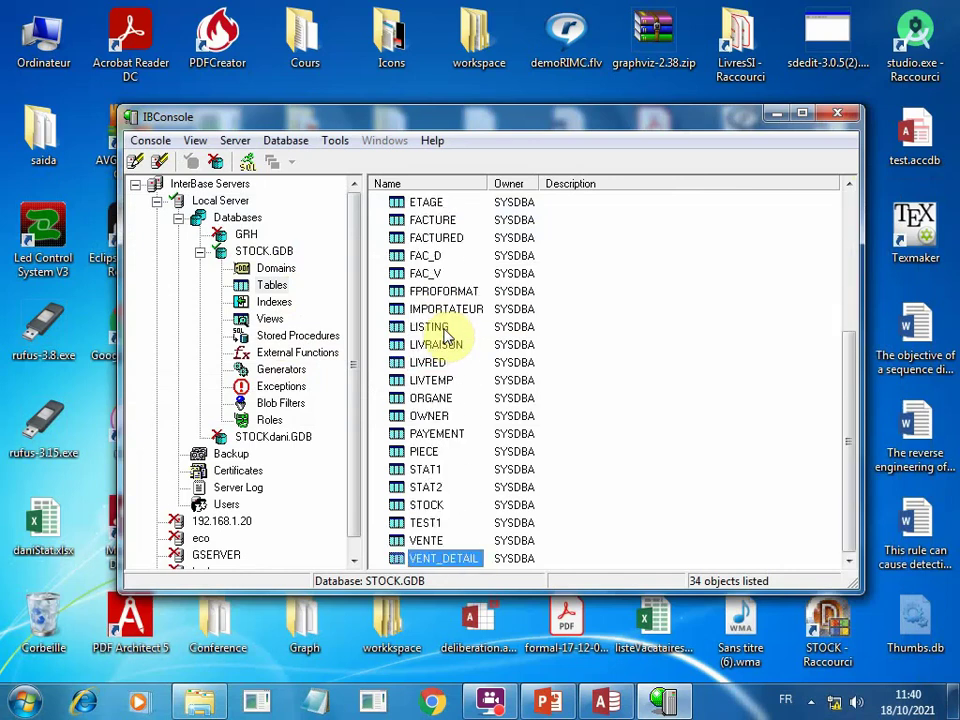
key(Up)
key(Up)
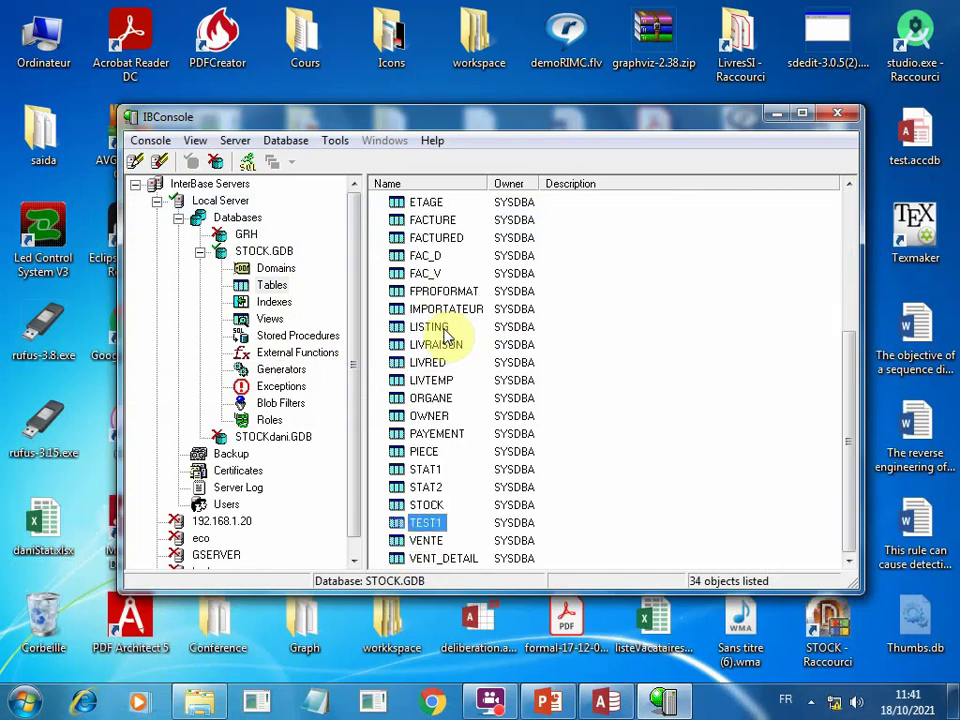
key(Down)
key(Down)
key(Up)
key(Up)
key(Return)
Review TEST1's data and CREATE TABLE metadata, close its properties, and select STOCK.GDB.
click(378, 192)
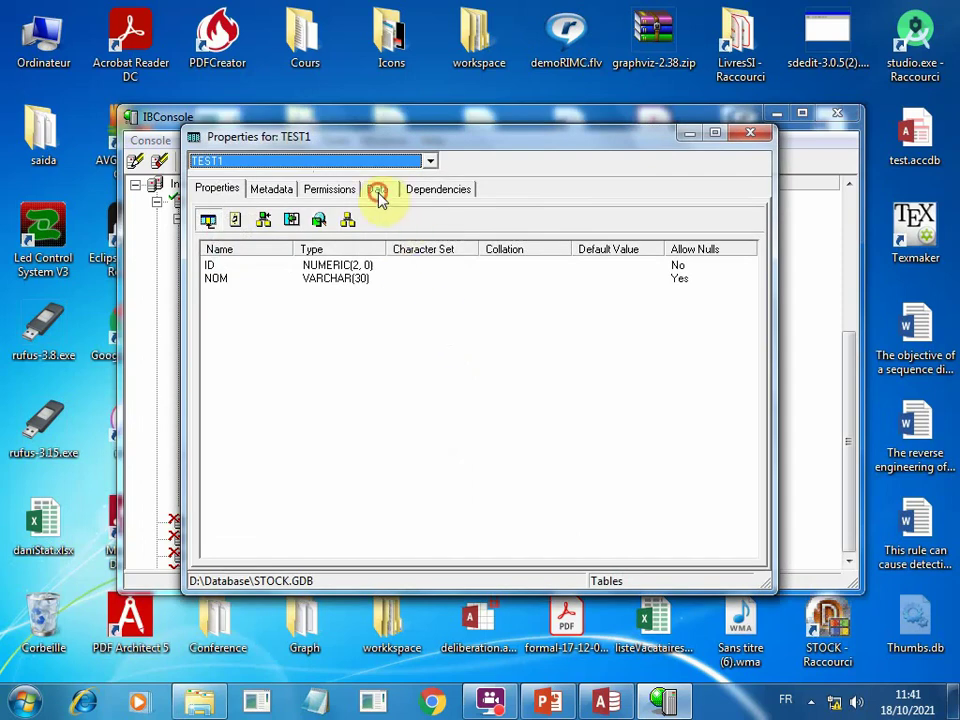
click(269, 190)
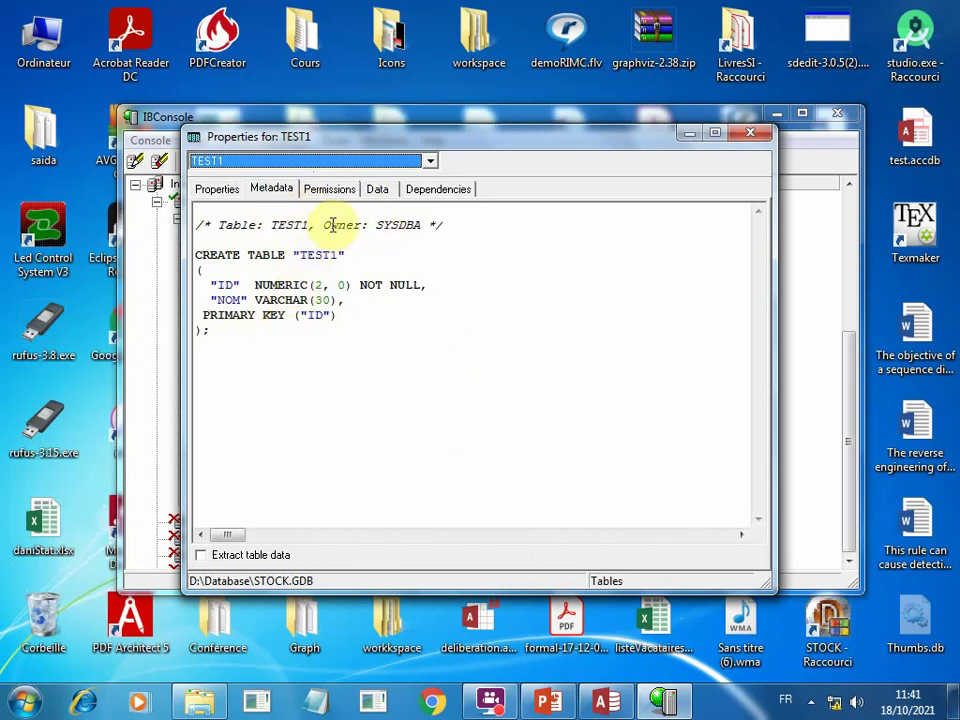
click(376, 190)
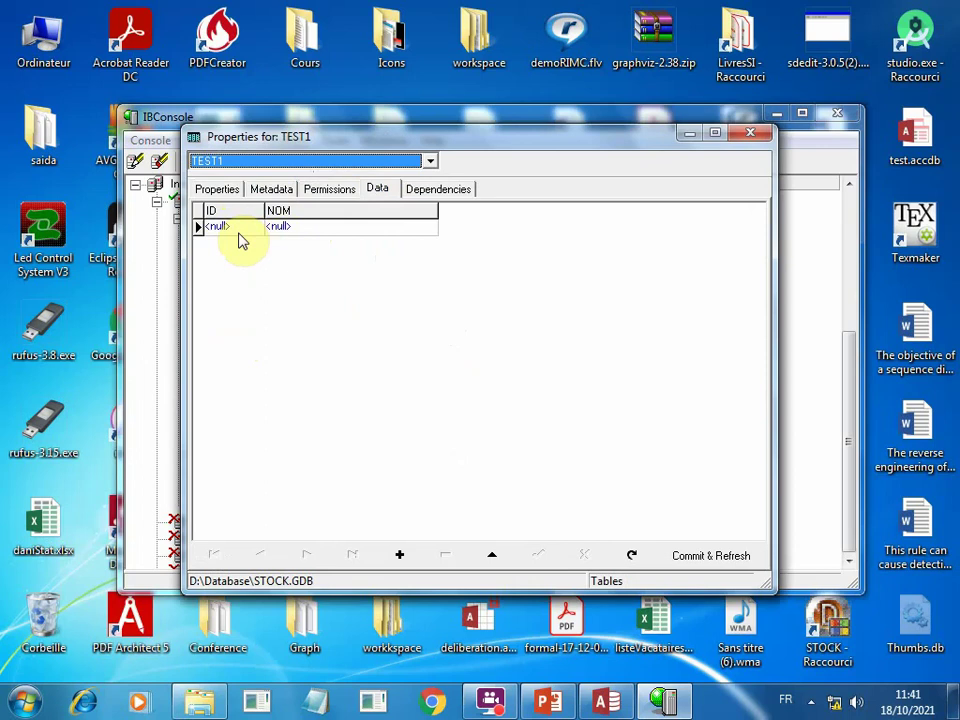
click(752, 133)
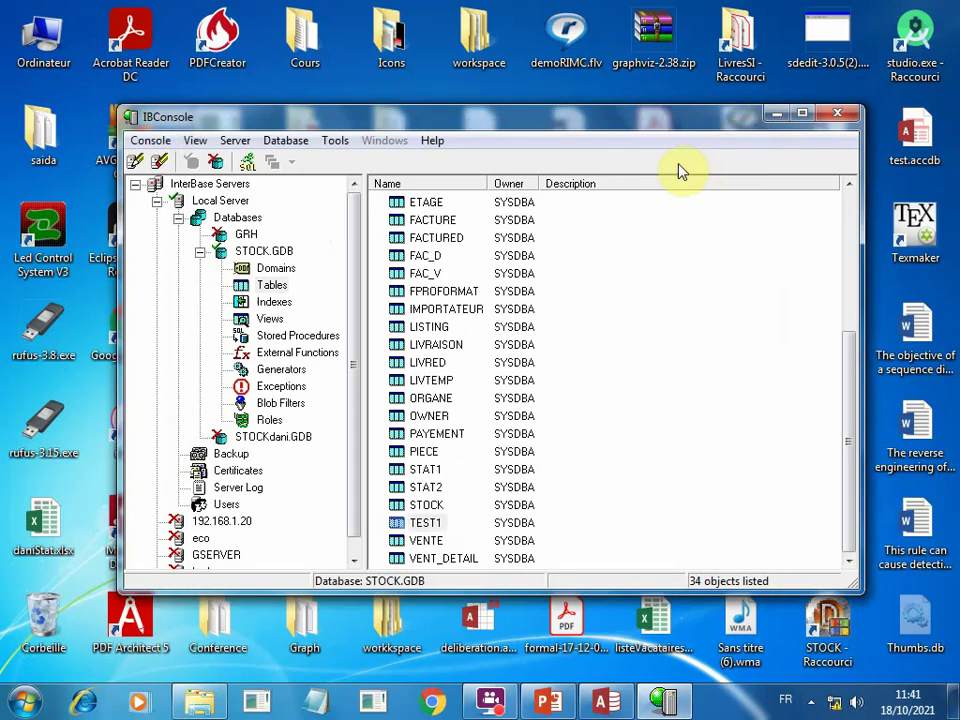
click(252, 252)
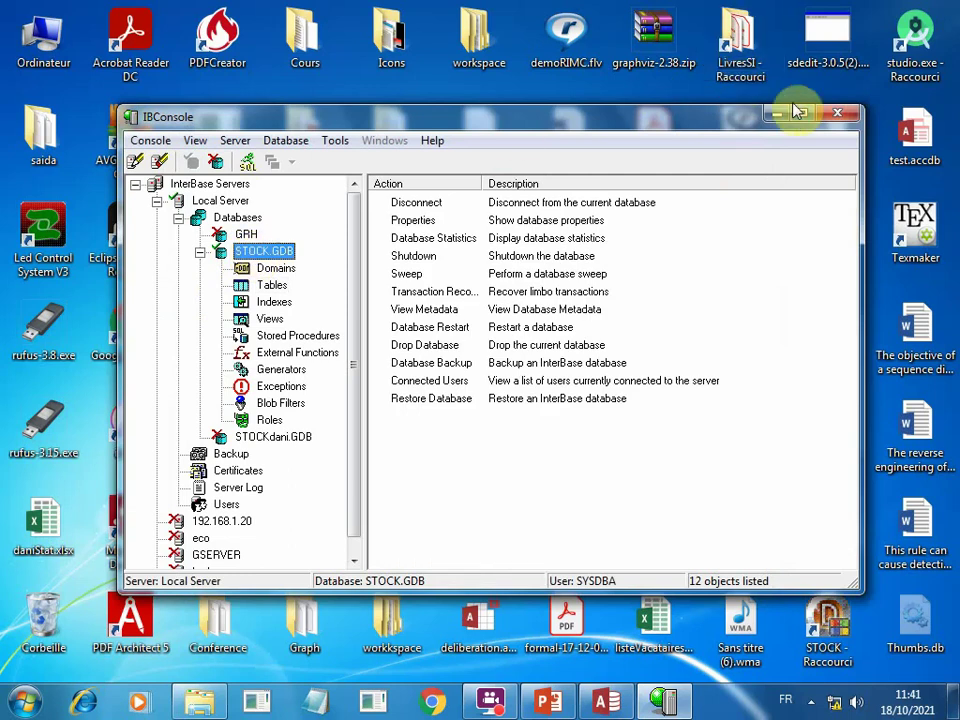
Close IBConsole and bring up File Explorer on the Bureau desktop folder.
click(834, 116)
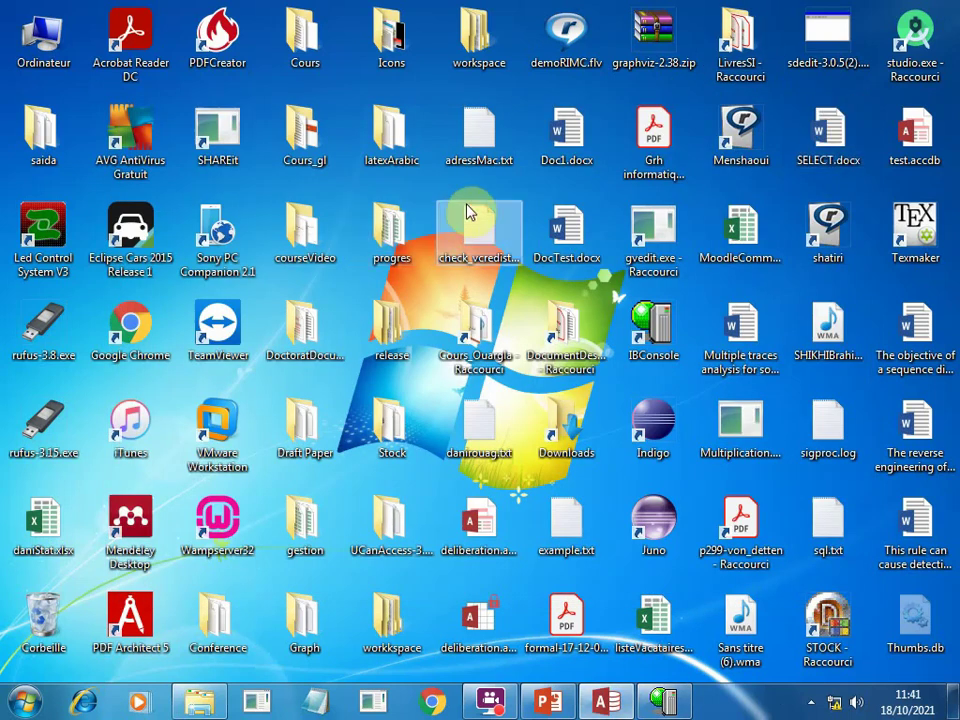
key(s)
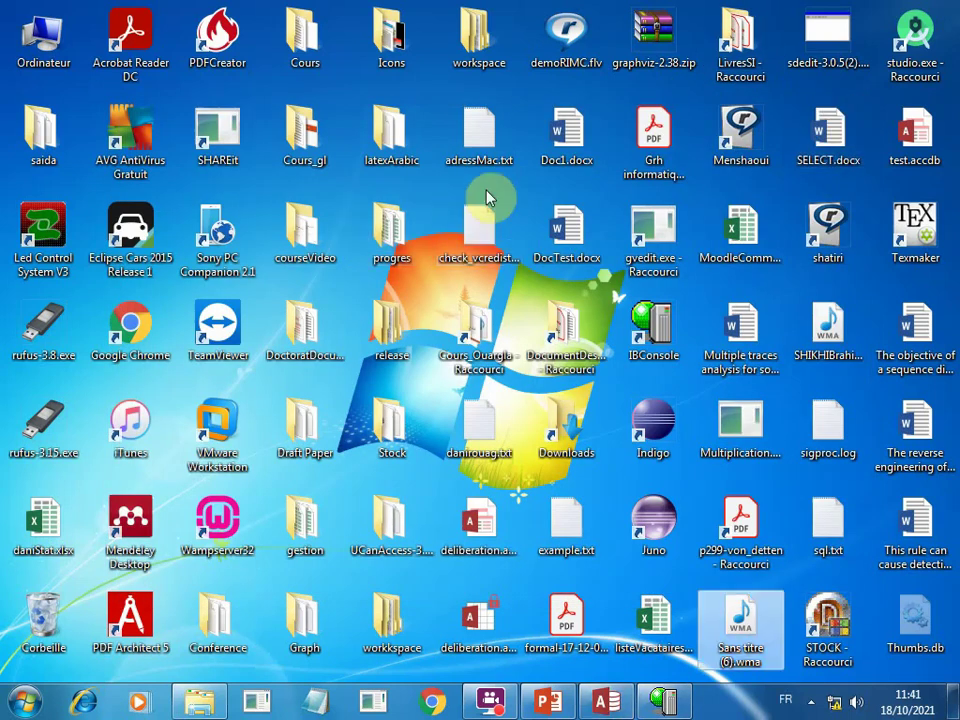
key(s)
key(s)
key(s)
key(s)
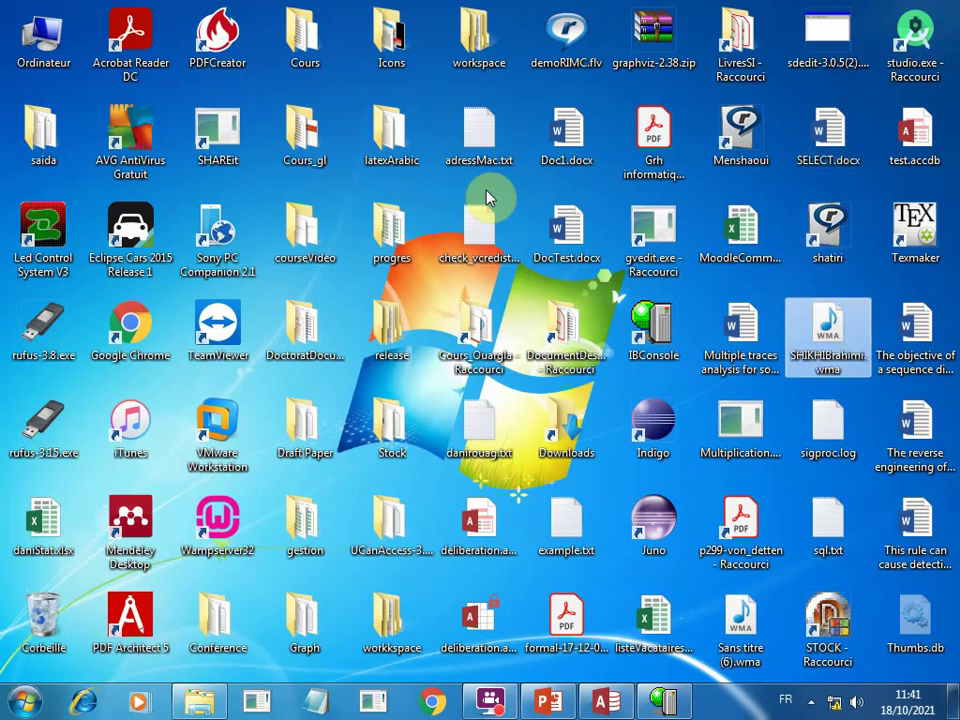
key(s)
key(s)
key(s)
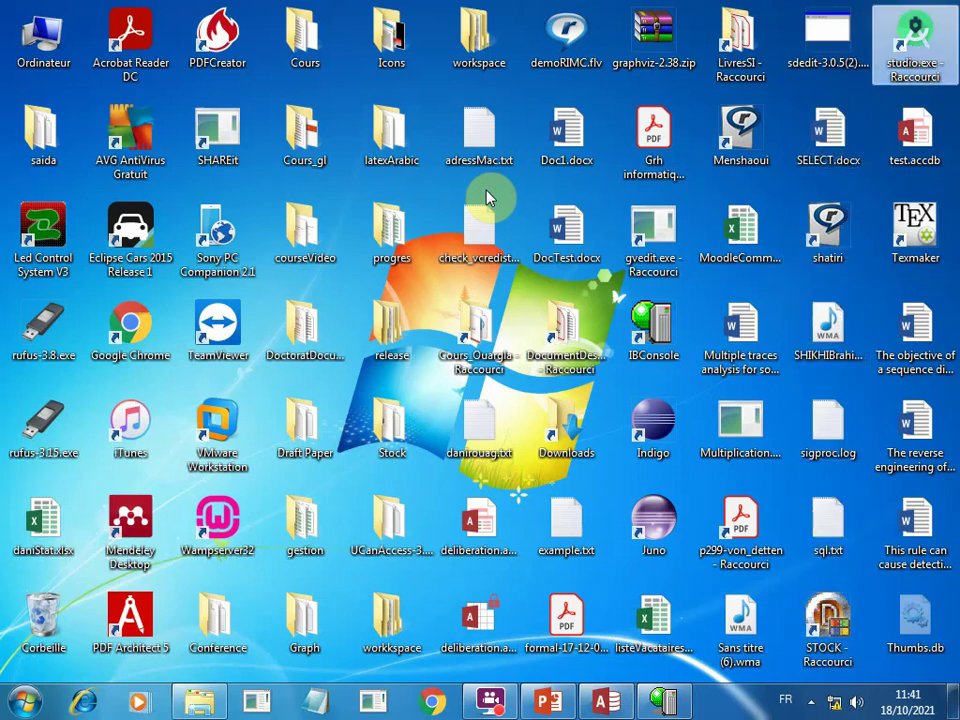
key(Return)
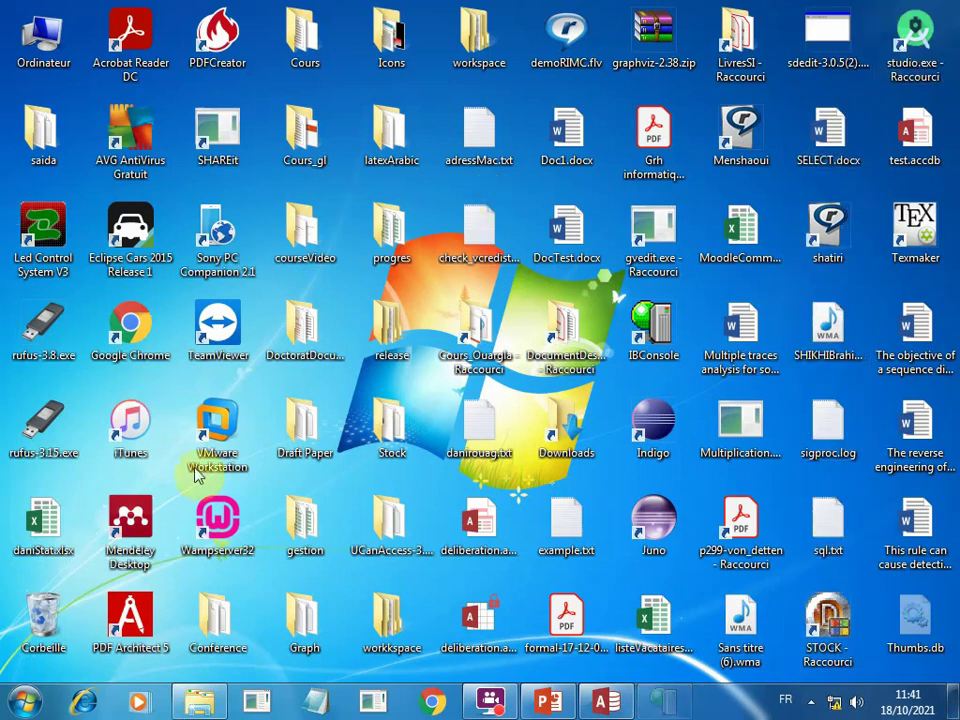
click(195, 705)
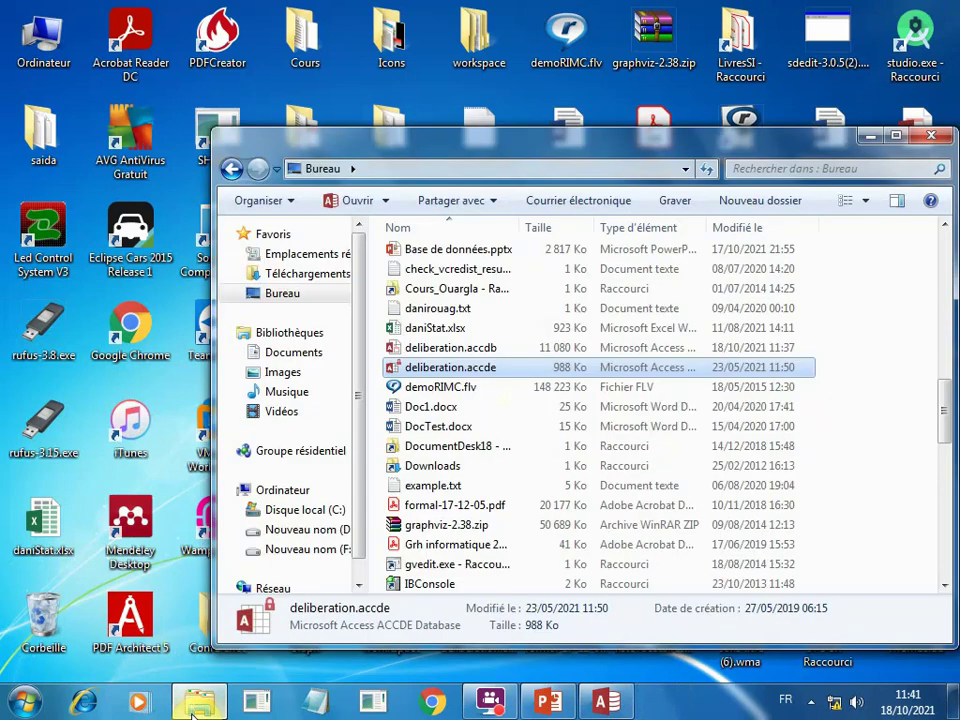
Launch the 'STAT.exe - Raccourci' shortcut and log in to STOCK.GDB.
click(428, 428)
key(s)
key(s)
key(s)
key(s)
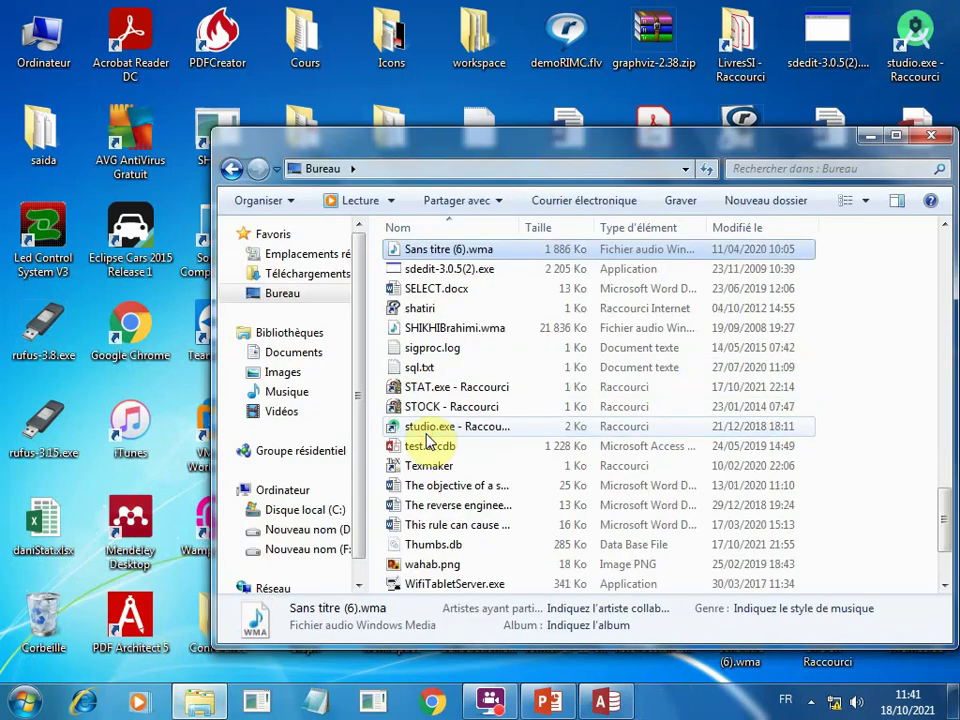
key(s)
key(s)
key(s)
key(s)
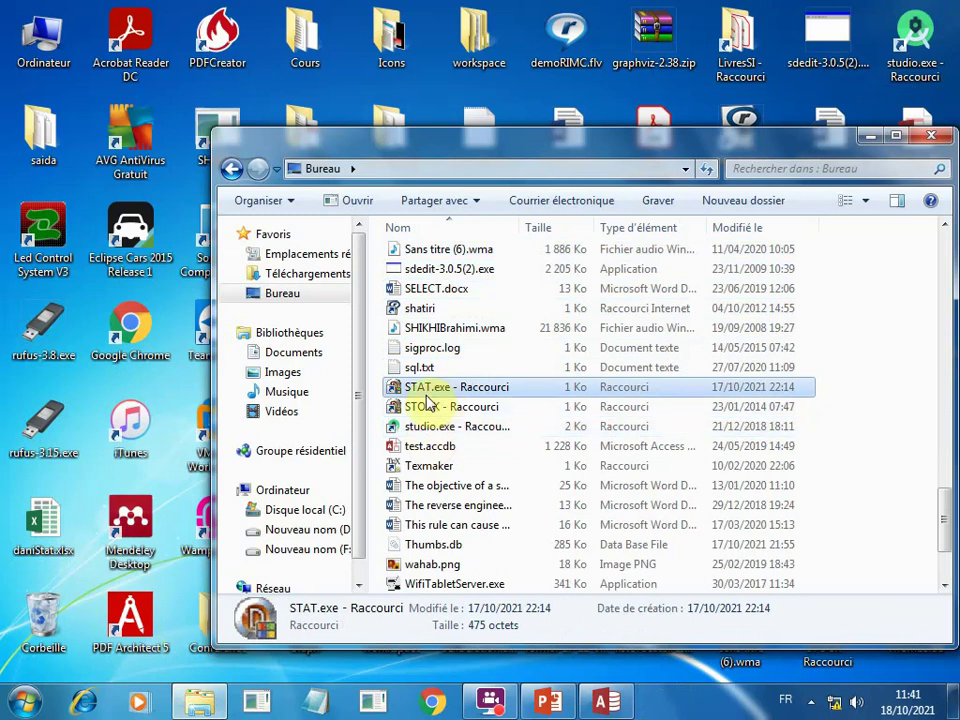
double_click(405, 390)
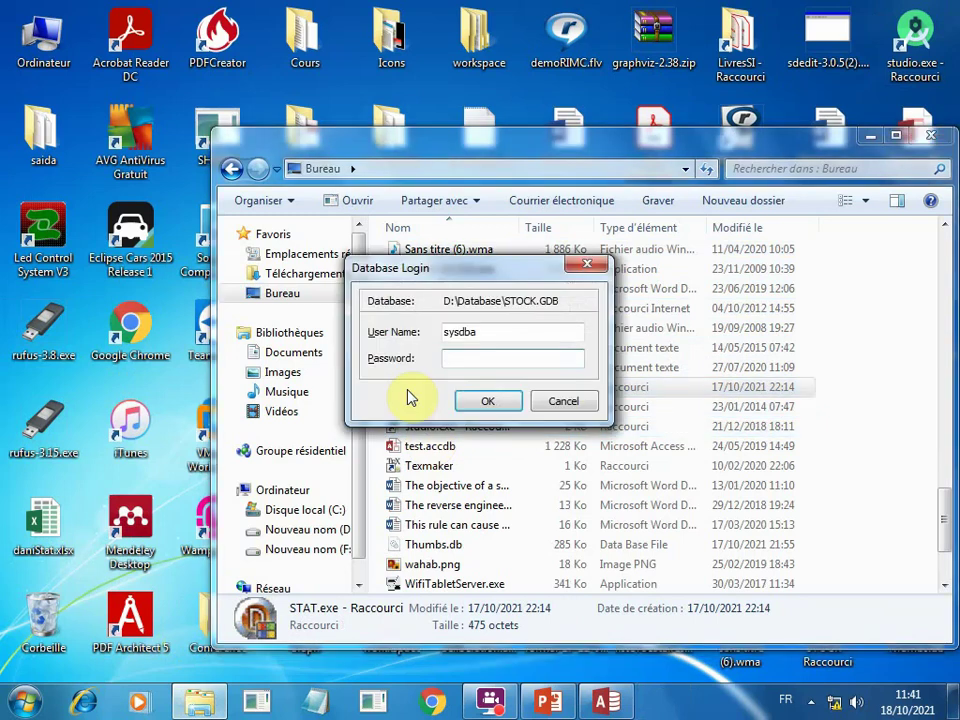
key(Return)
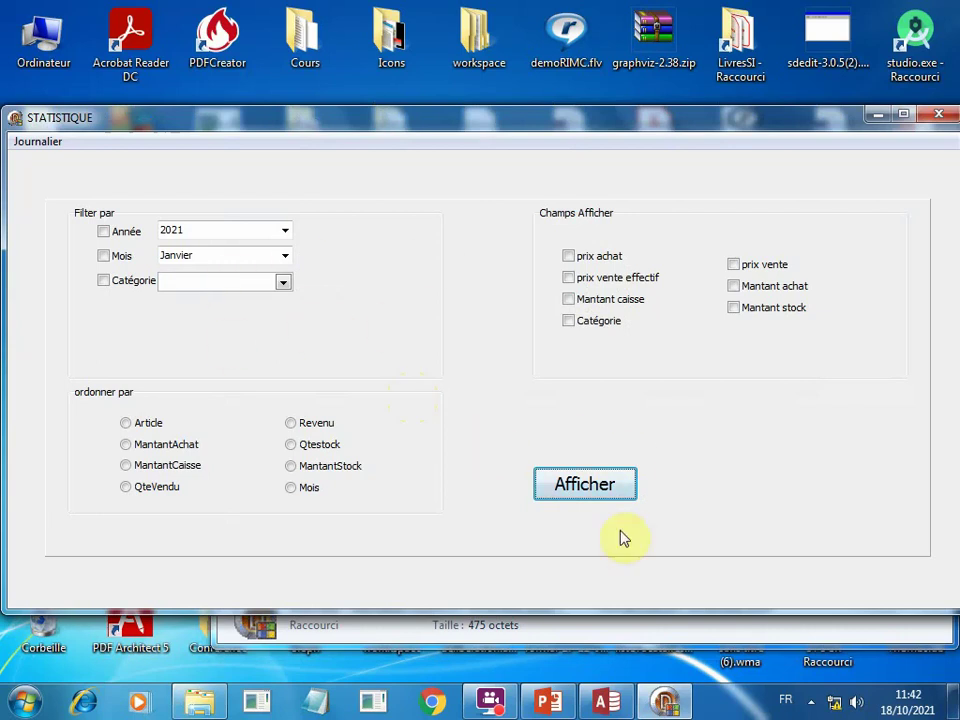
Show monthly sales by article ranked by revenue, totalling 16 331 815.00 DA.
click(591, 489)
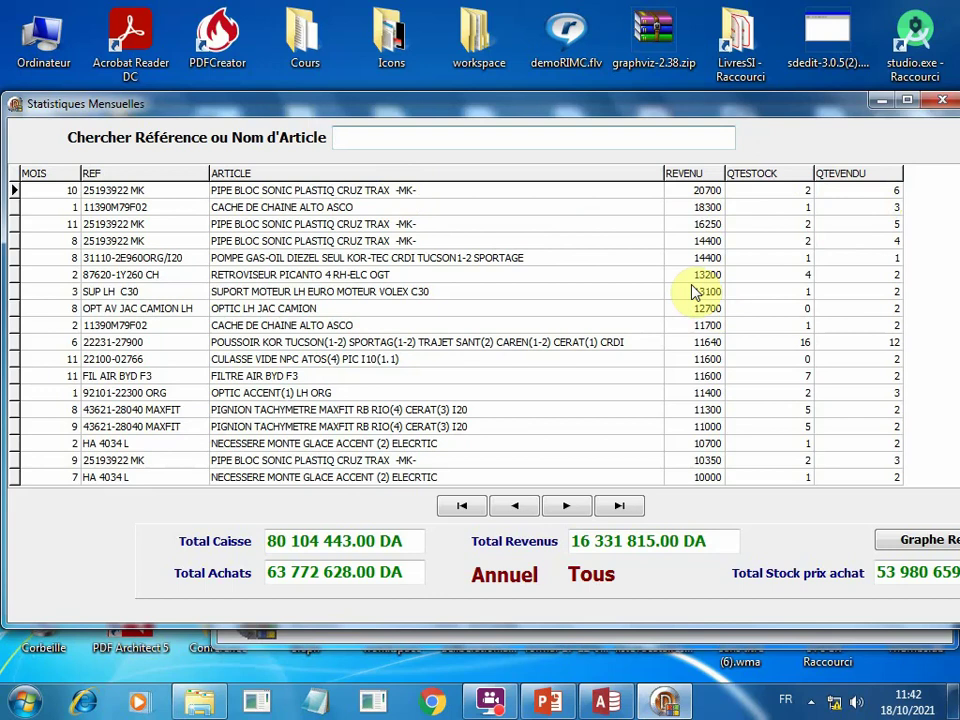
Enable all price, amount and Catégorie display fields and order the statistics by Mois.
click(942, 100)
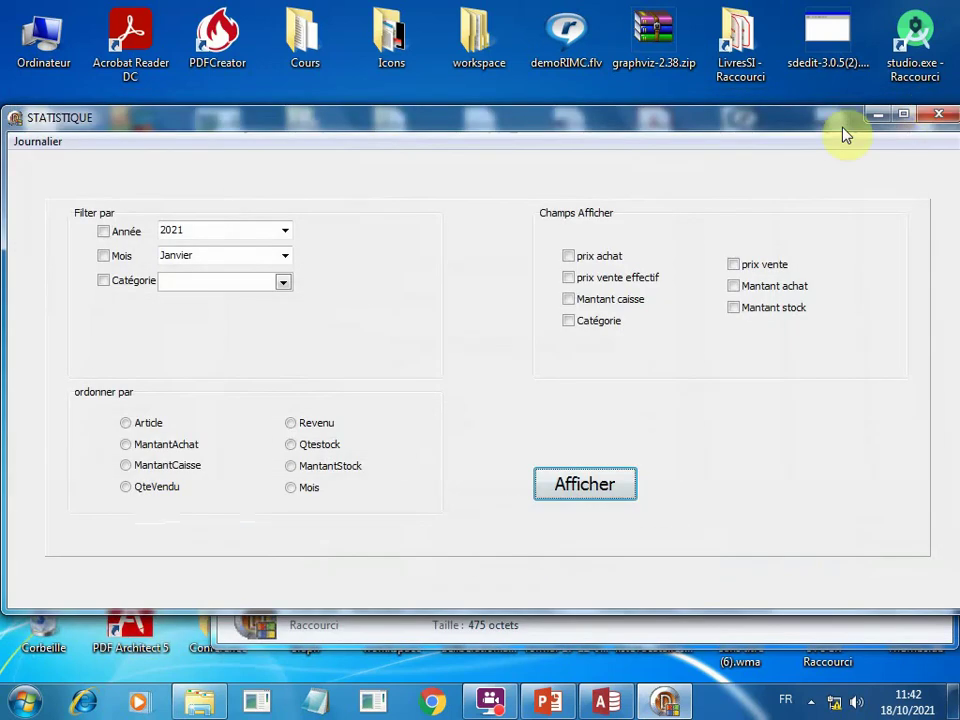
click(567, 257)
click(567, 279)
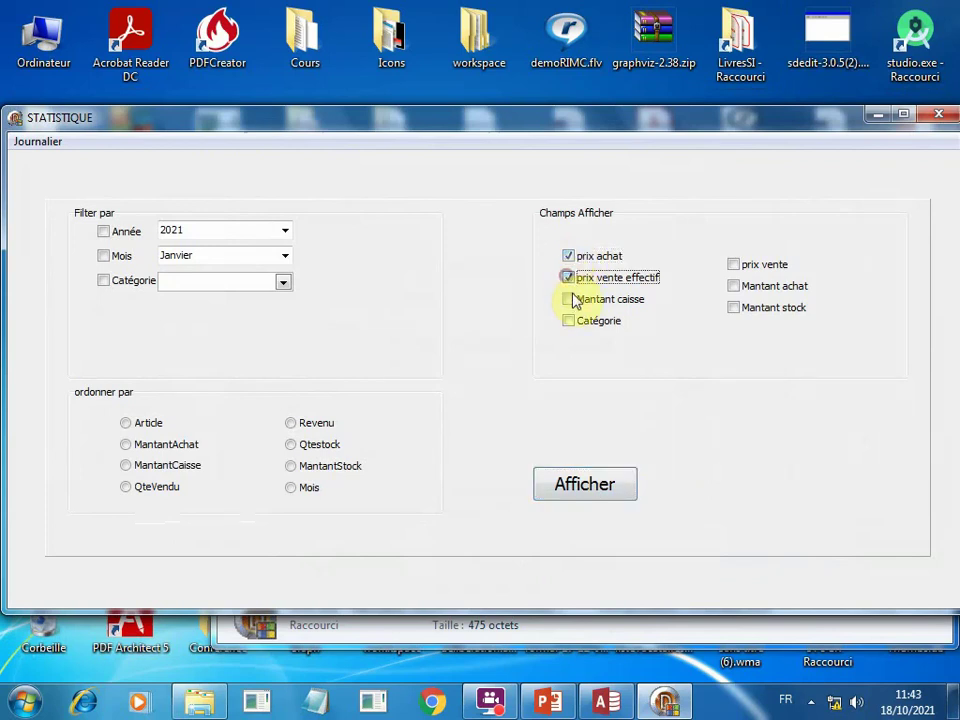
click(568, 300)
click(568, 321)
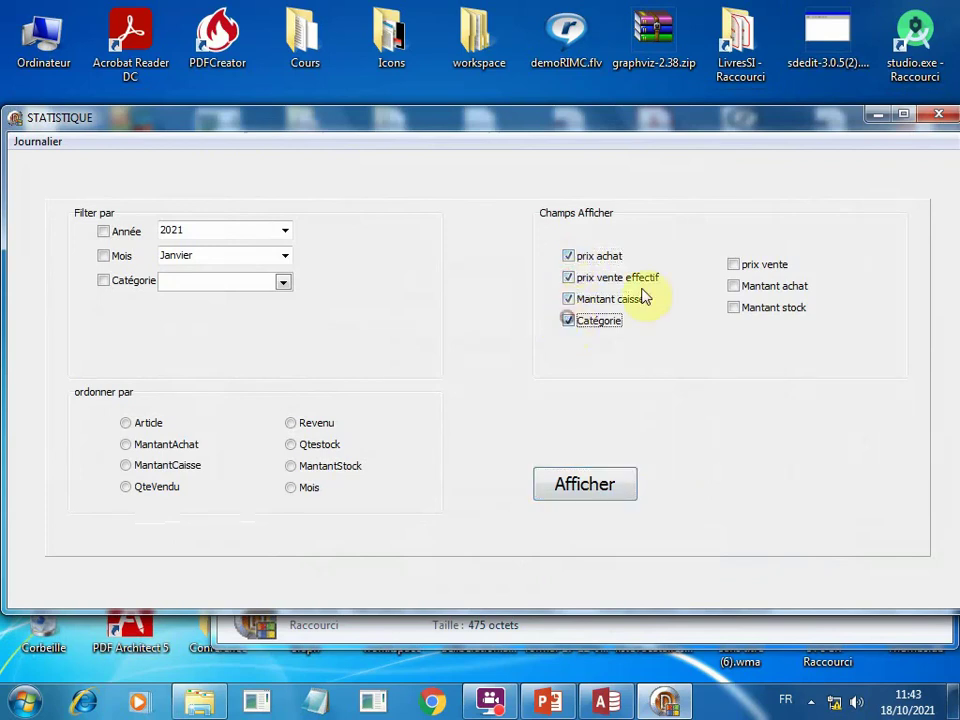
click(734, 264)
click(736, 287)
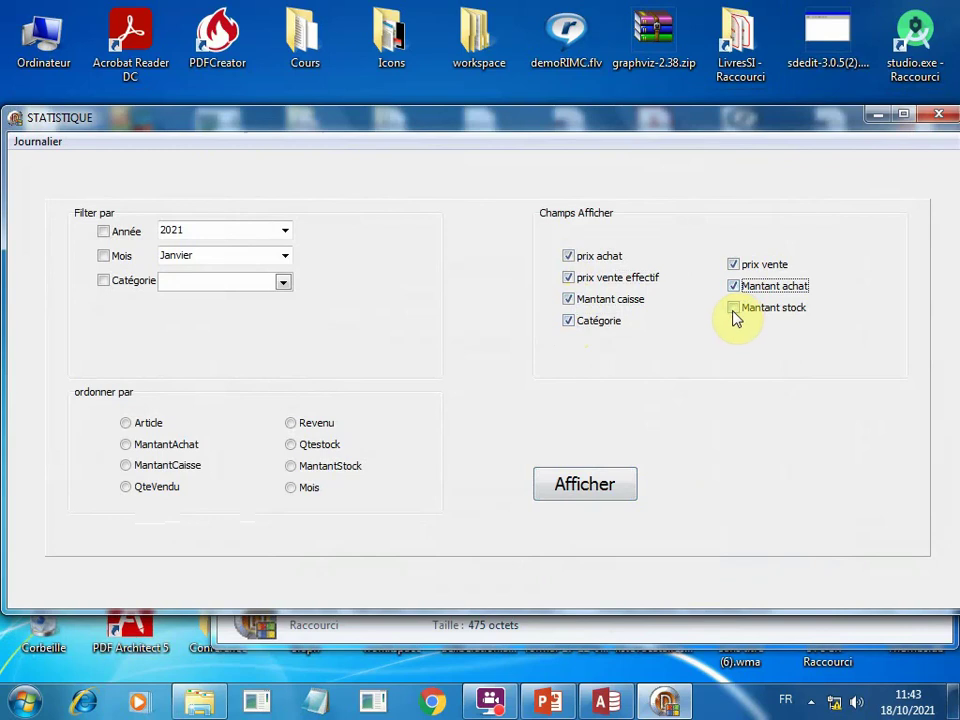
click(734, 308)
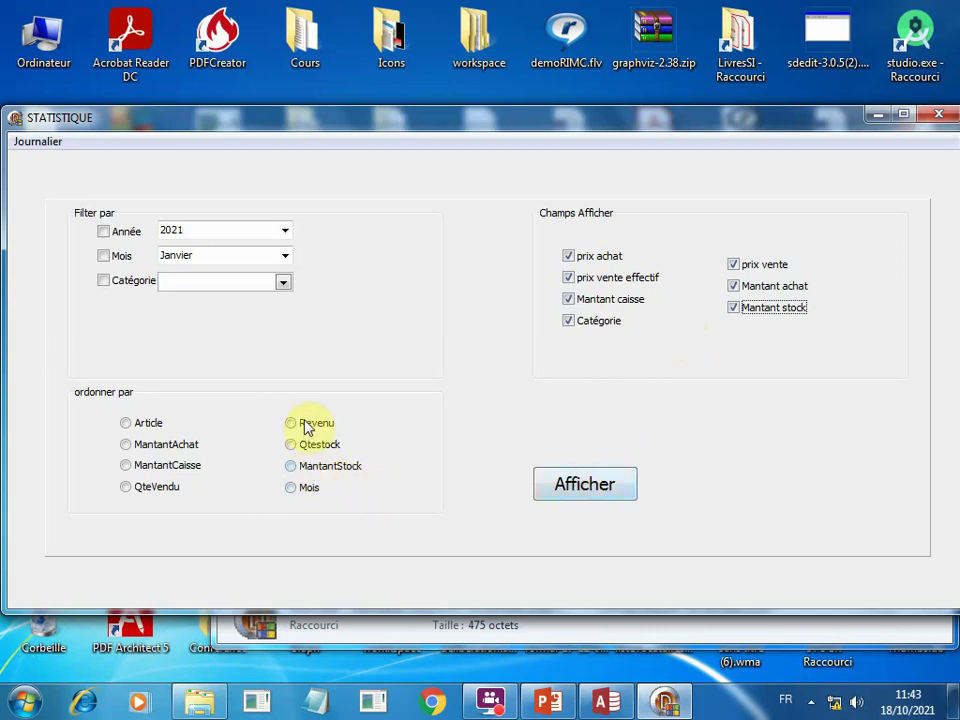
click(297, 498)
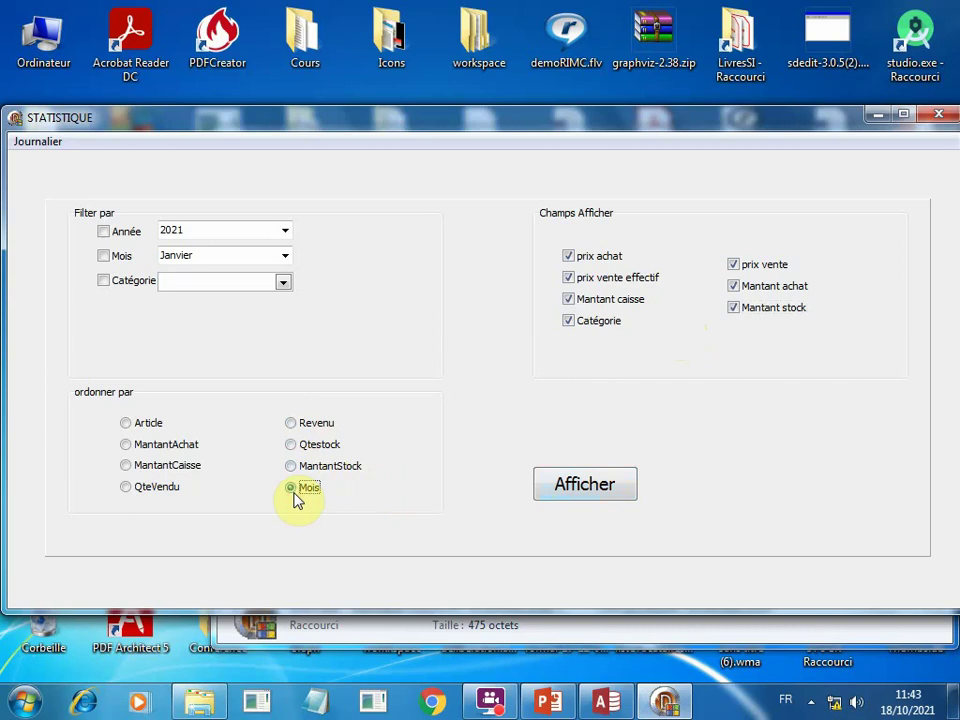
Display the Mois-ordered results and scroll through the new price, amount and CATEGORIE columns.
click(590, 484)
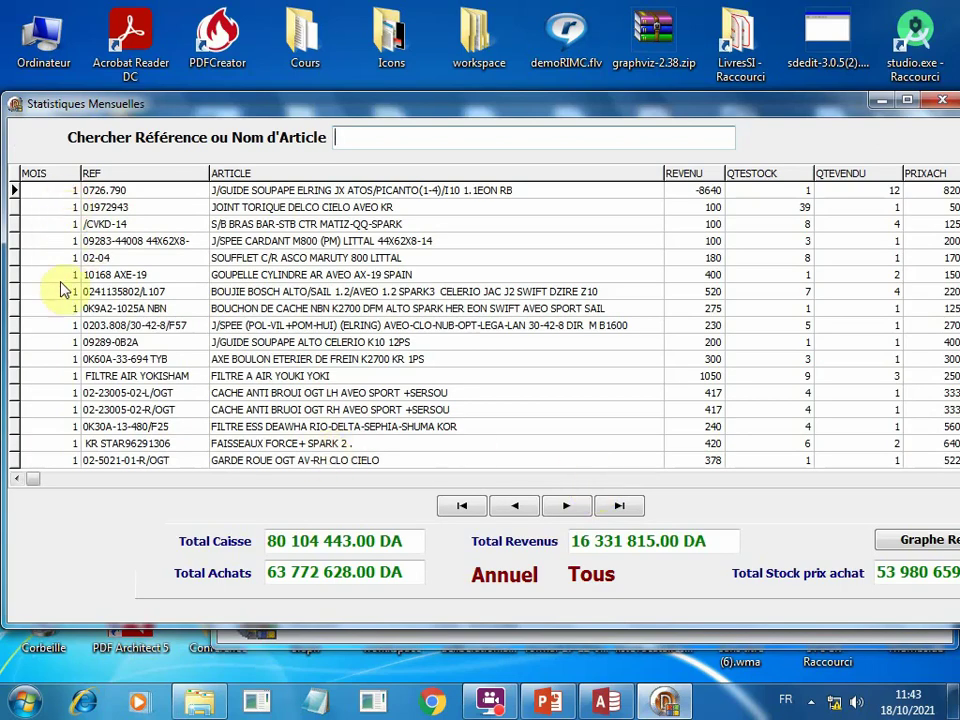
click(51, 480)
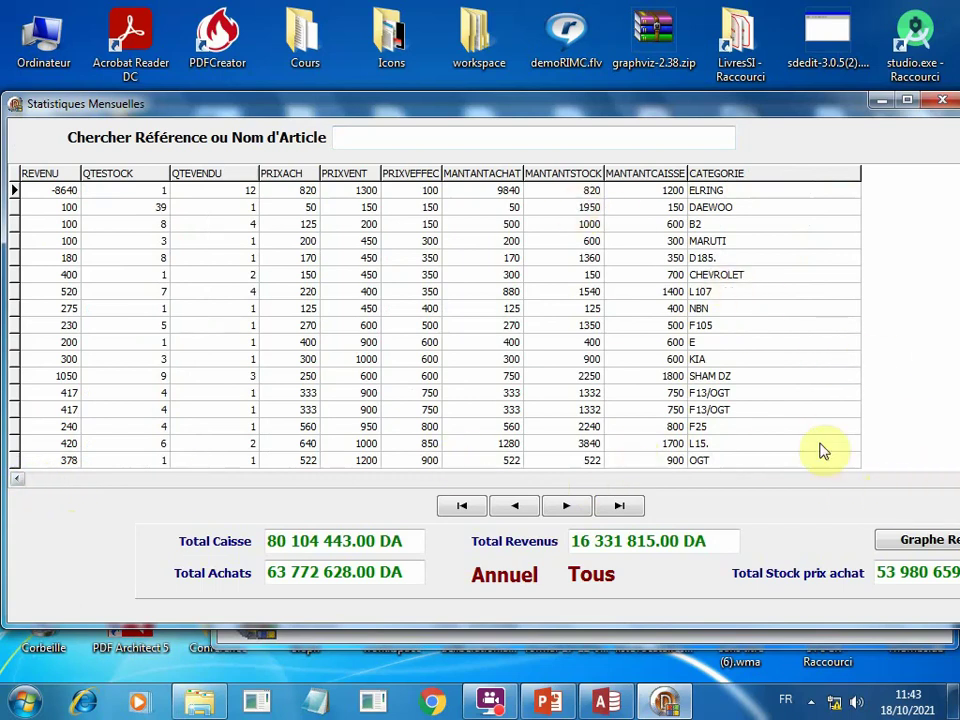
drag(768, 113, 840, 86)
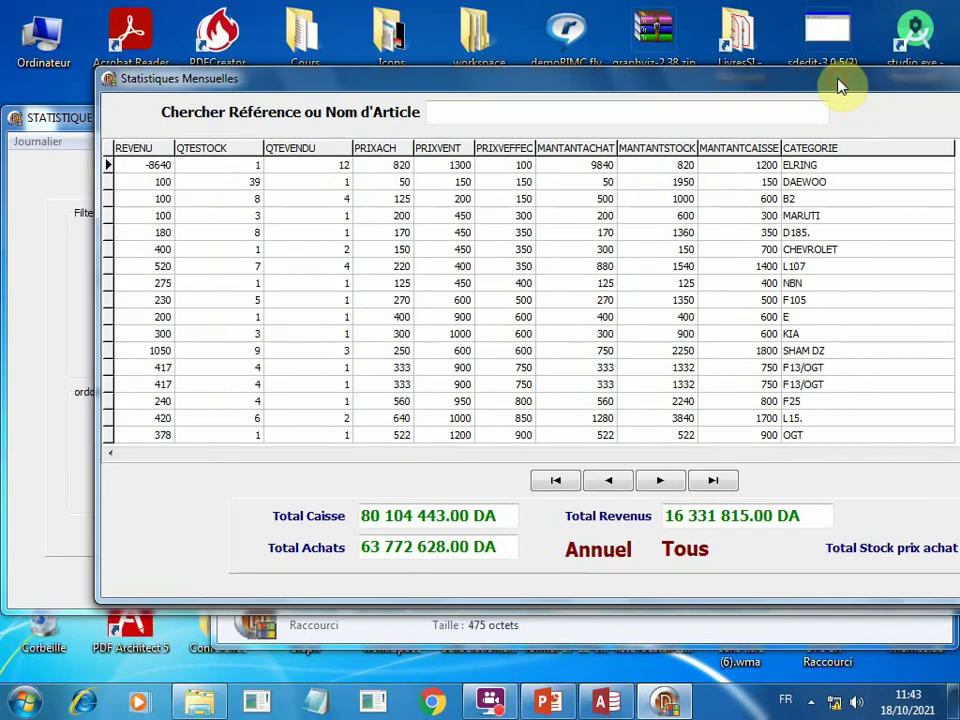
click(319, 453)
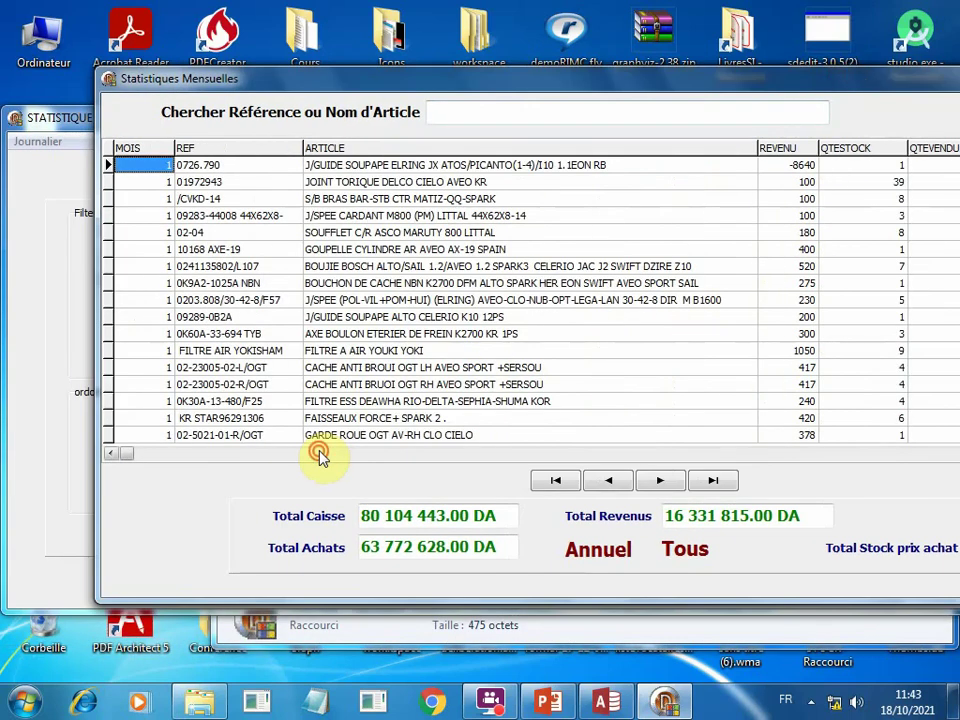
click(319, 453)
click(319, 453)
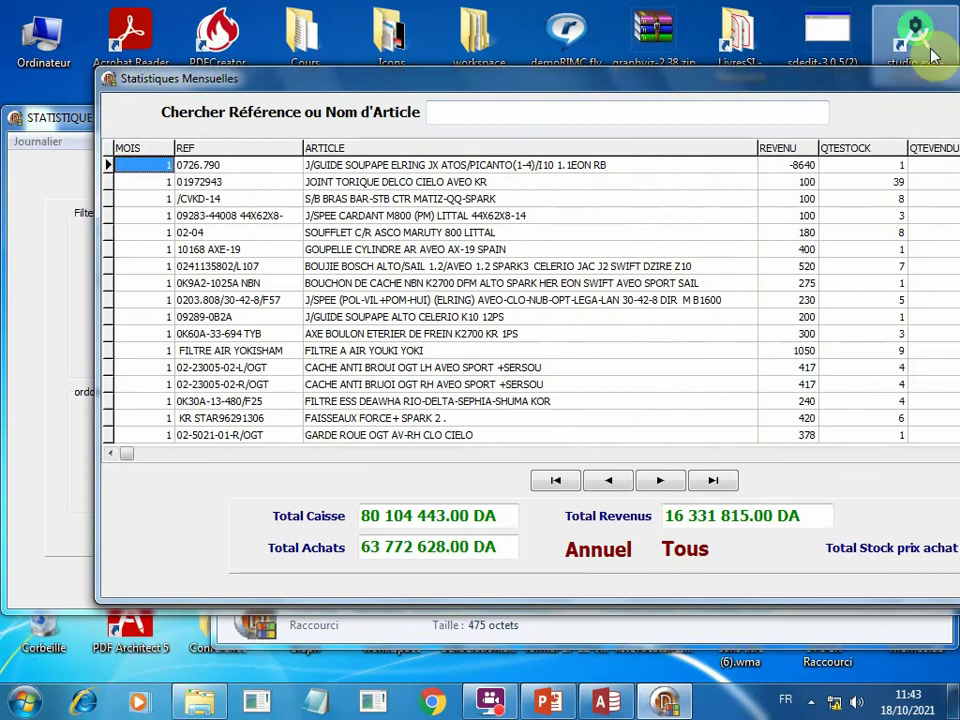
drag(879, 81, 750, 108)
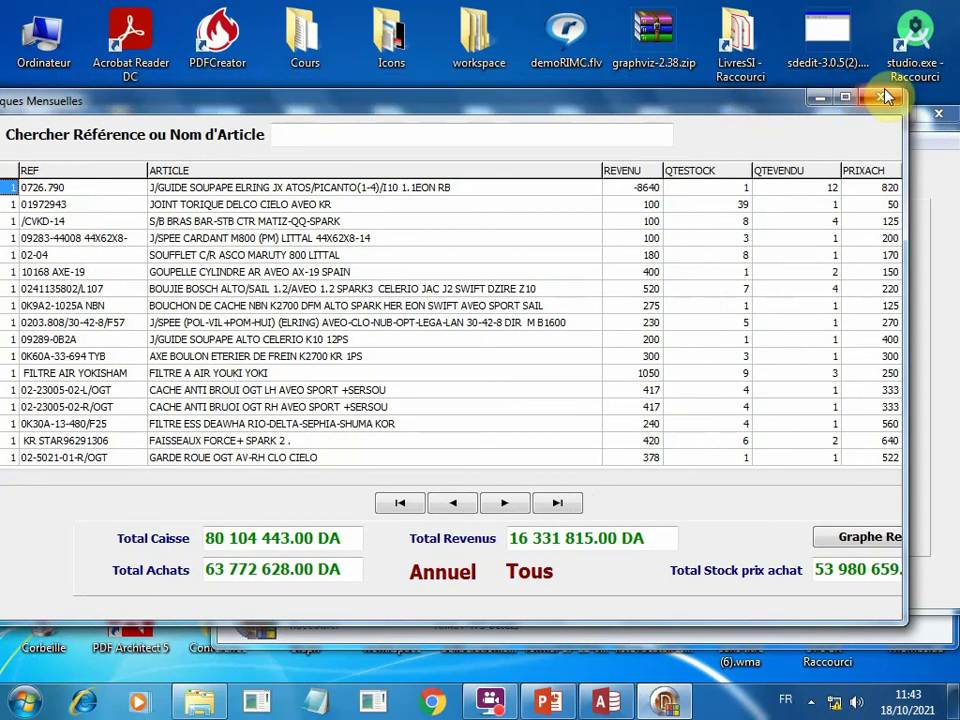
Close the results and choose year 2020 and month Avril in the filter lists.
click(884, 98)
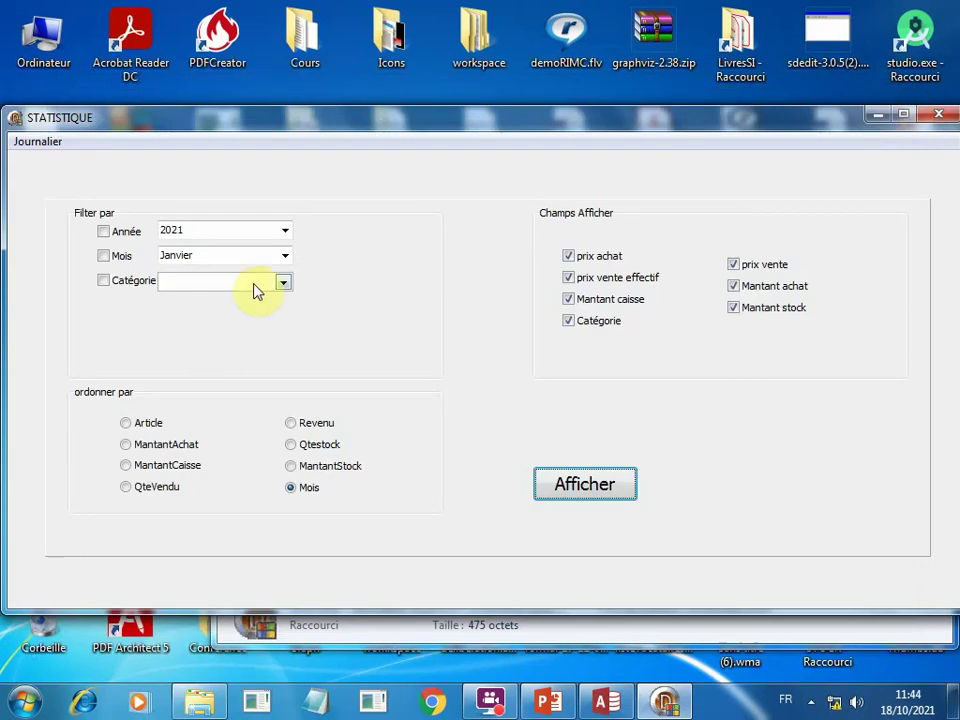
click(277, 232)
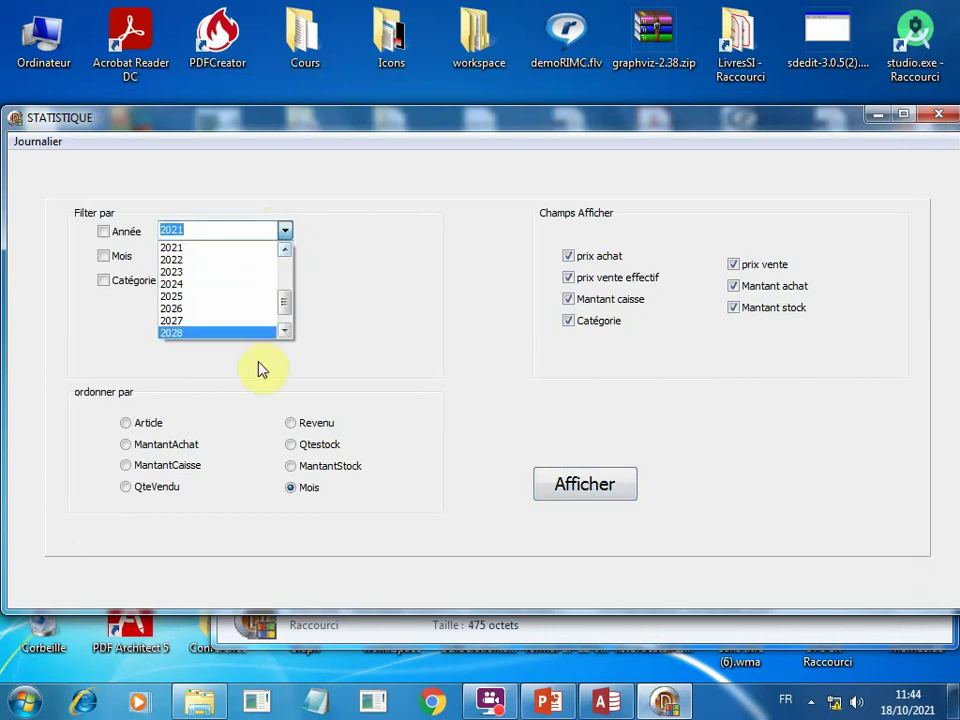
click(286, 330)
click(289, 330)
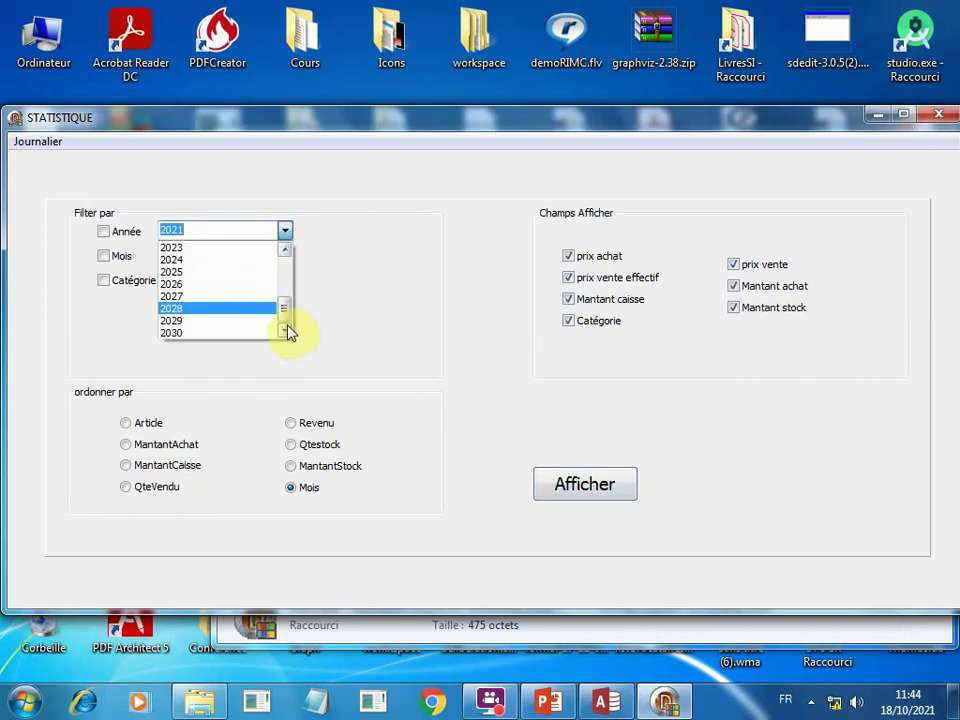
click(283, 282)
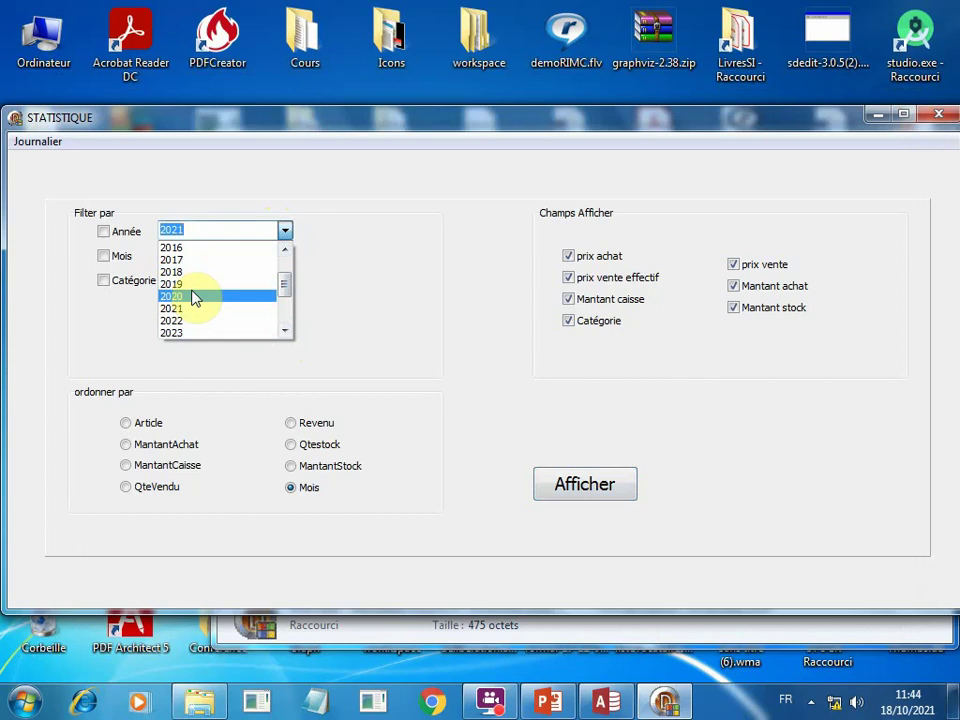
click(193, 296)
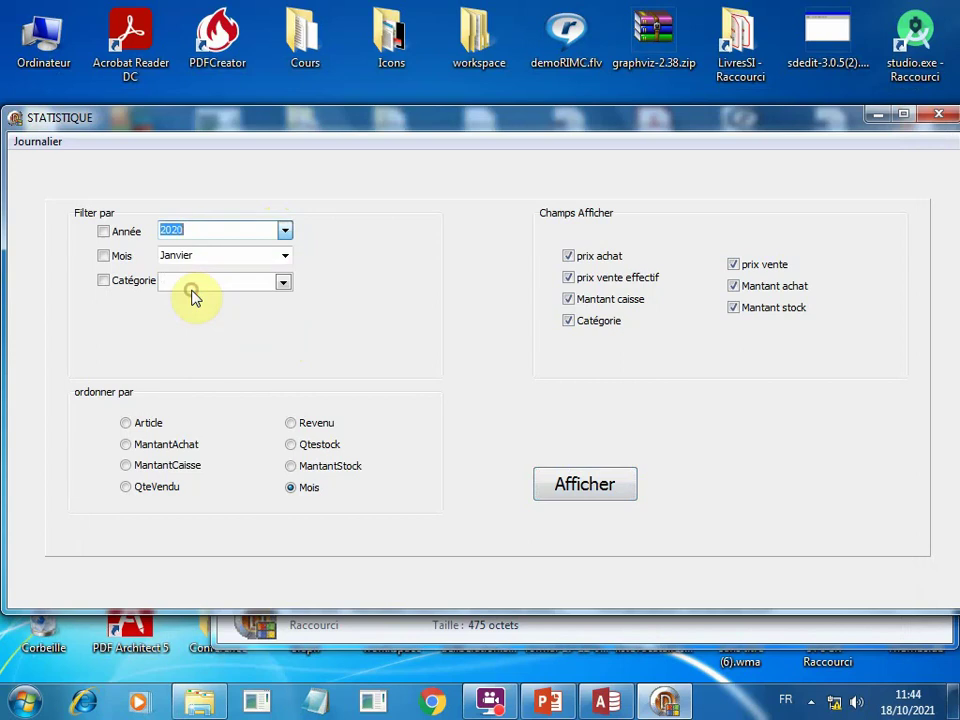
click(286, 256)
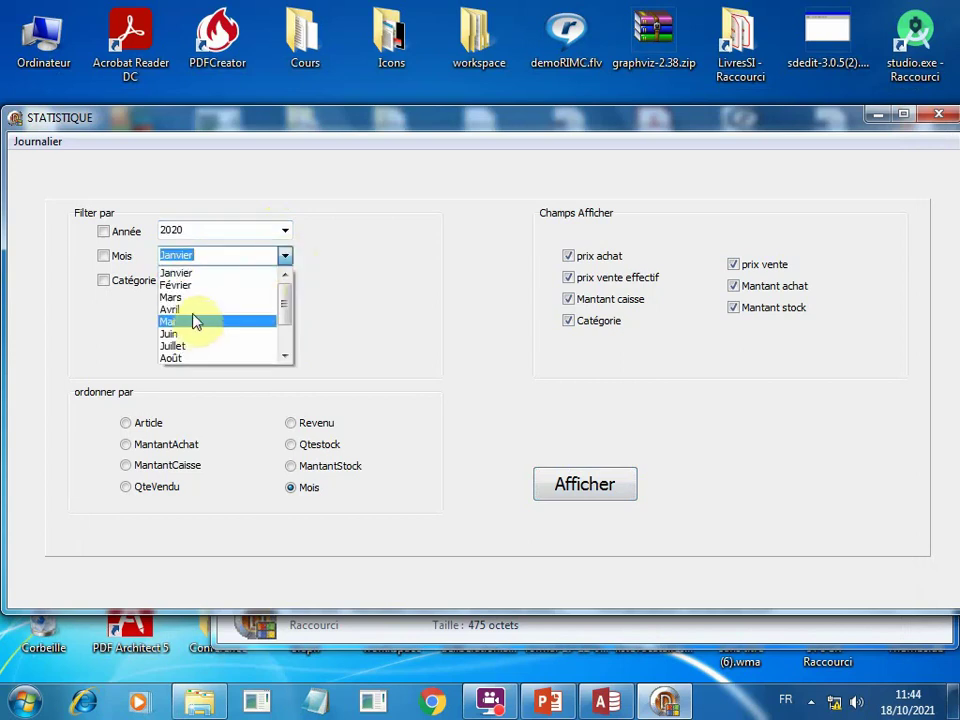
click(195, 310)
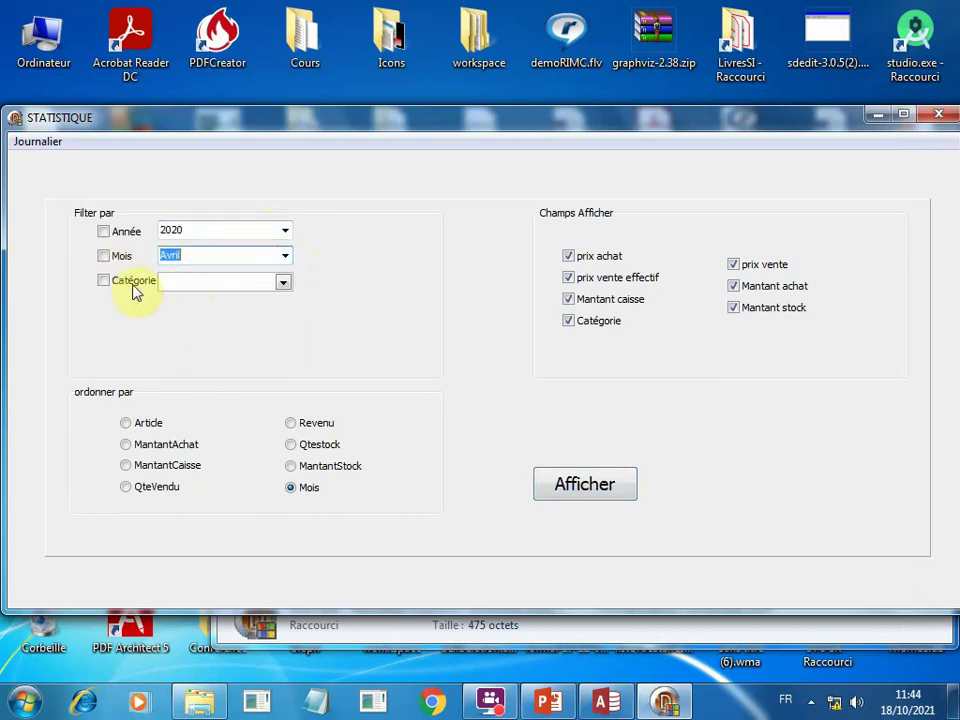
Leave the category unfiltered and tick the Mois and Année filter checkboxes.
click(282, 285)
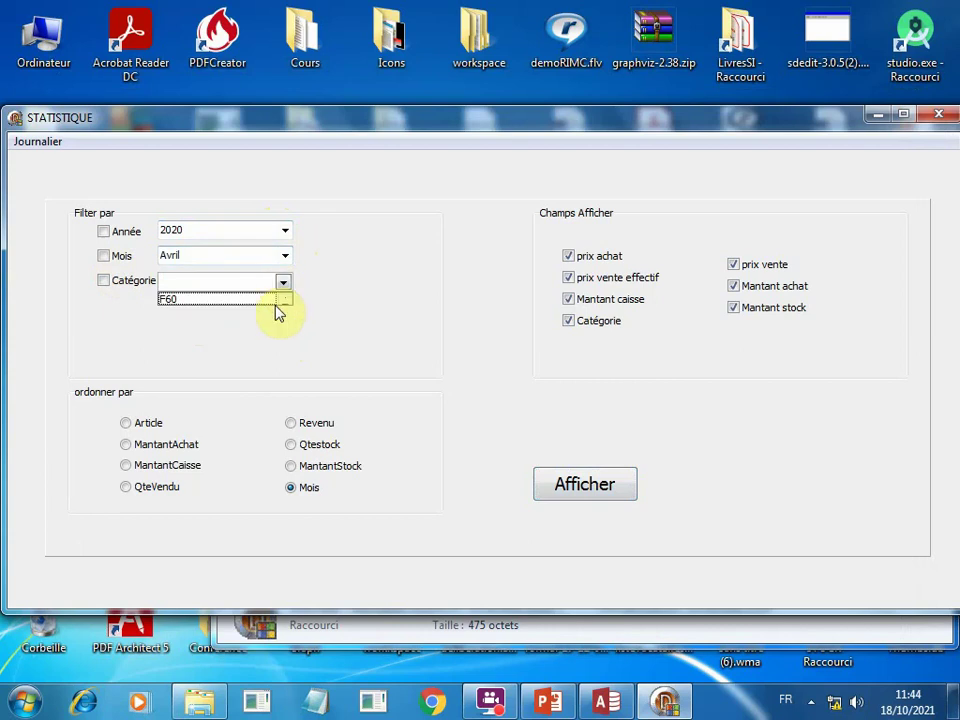
click(283, 303)
click(283, 303)
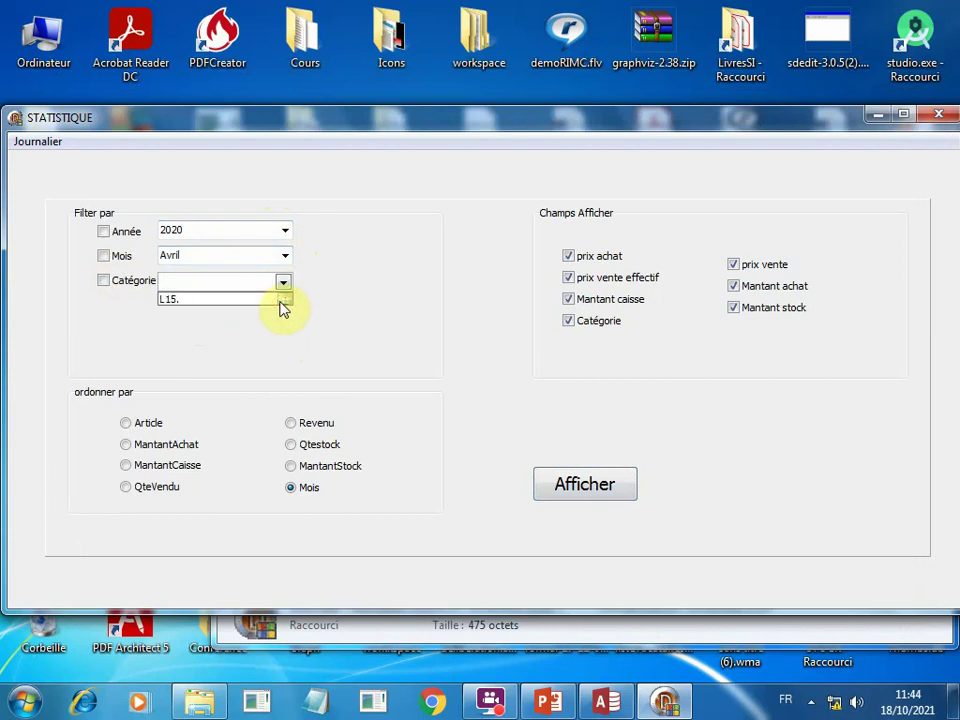
click(283, 303)
click(78, 336)
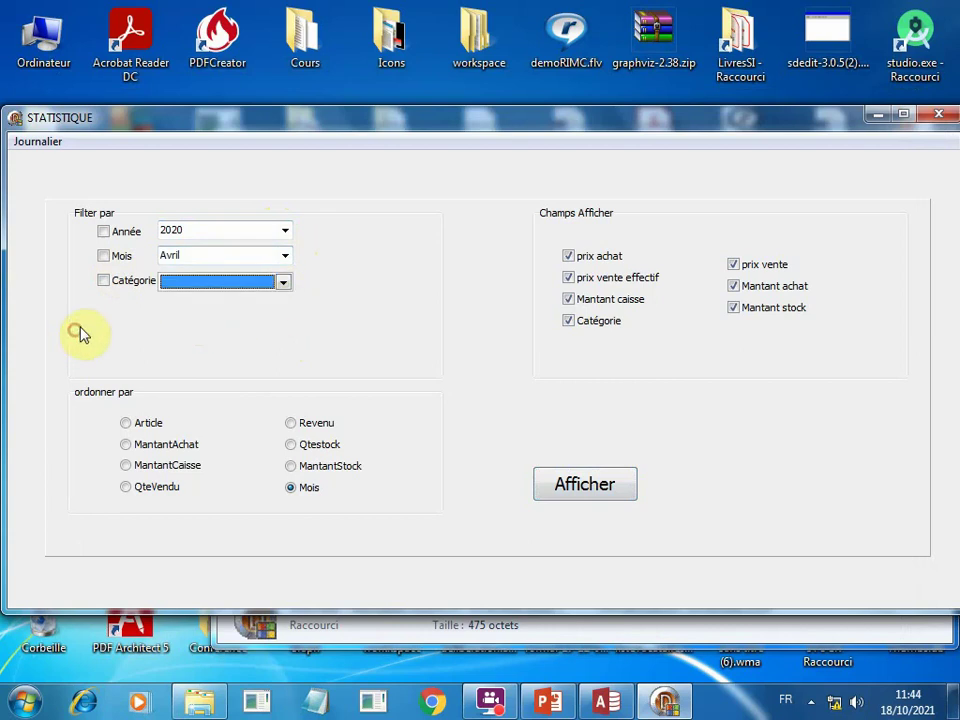
click(104, 257)
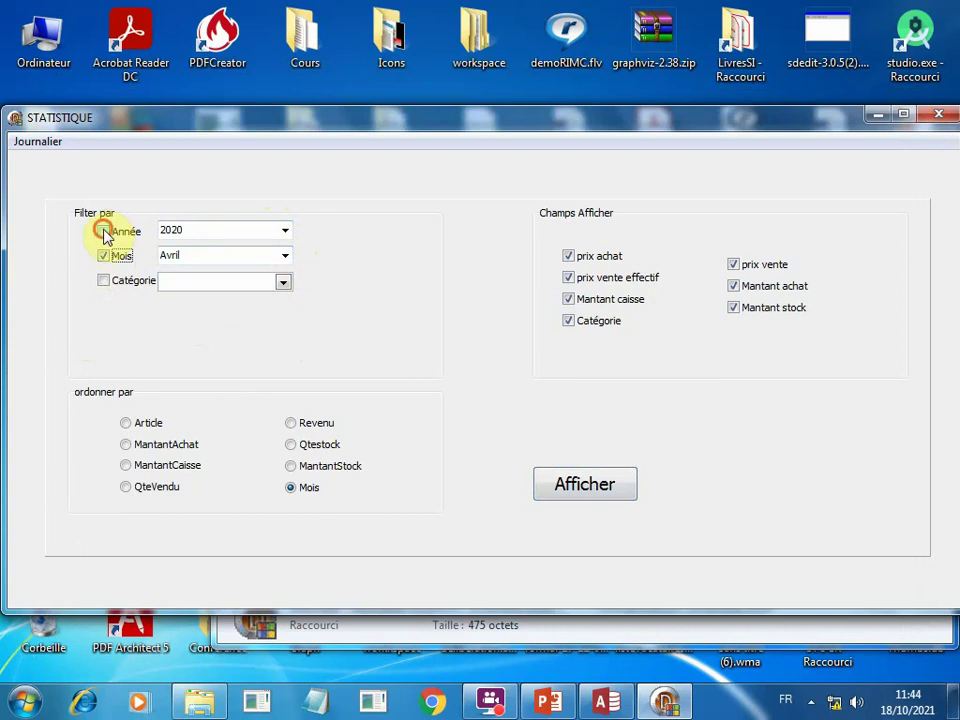
click(103, 231)
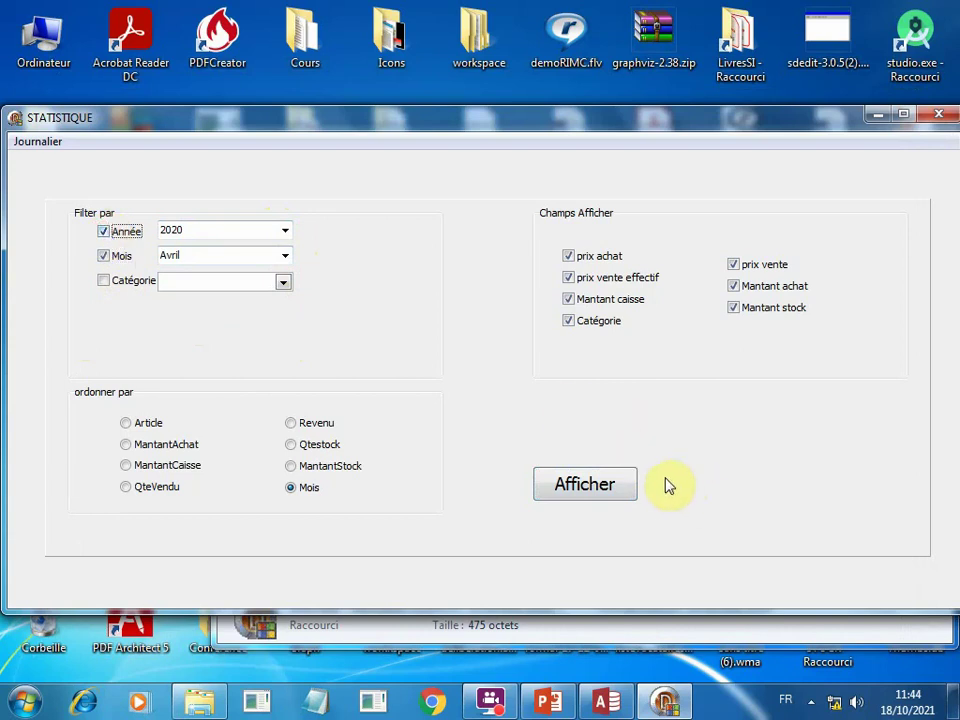
Generate Avril 2020 statistics: 407 191.00 DA revenue and 3 013 470.00 DA till total.
click(614, 490)
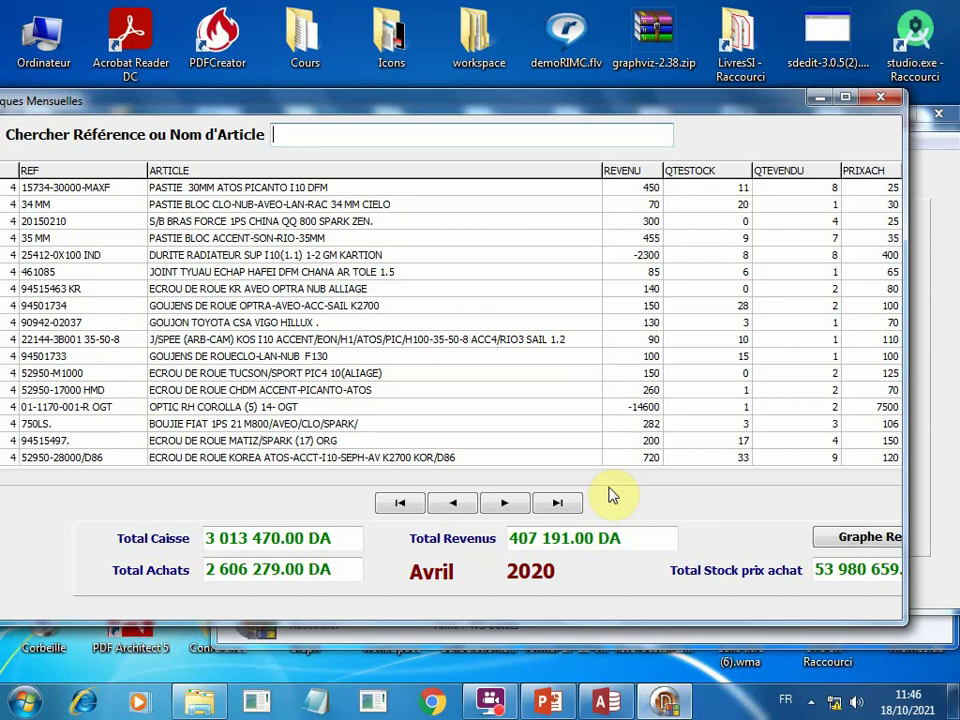
Close the STAT.exe windows and the Explorer window, then bring up the Start menu.
click(883, 102)
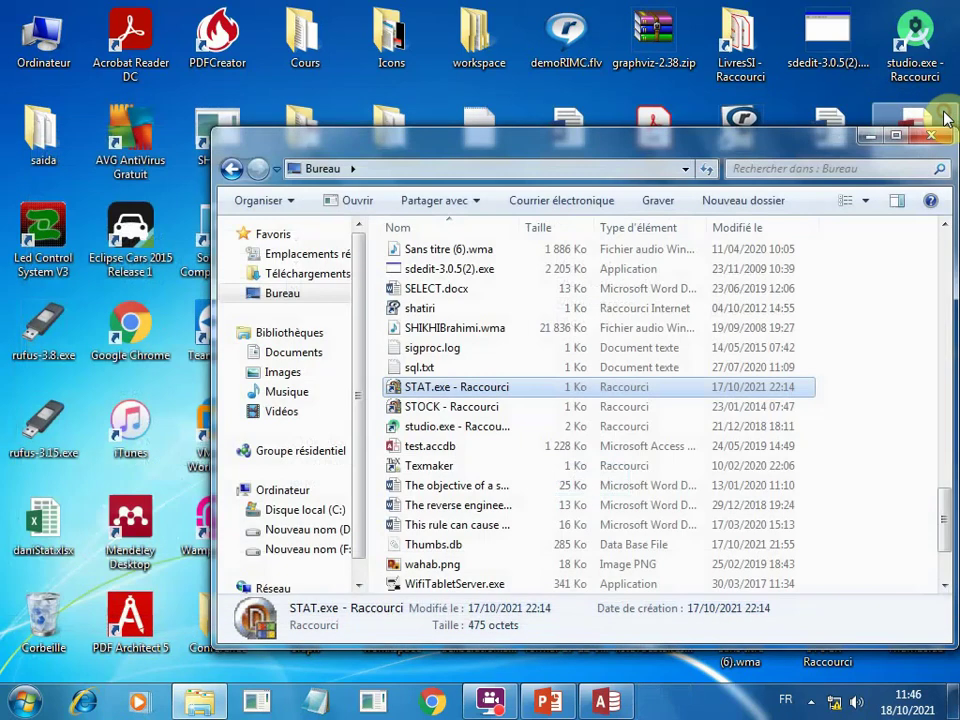
click(938, 113)
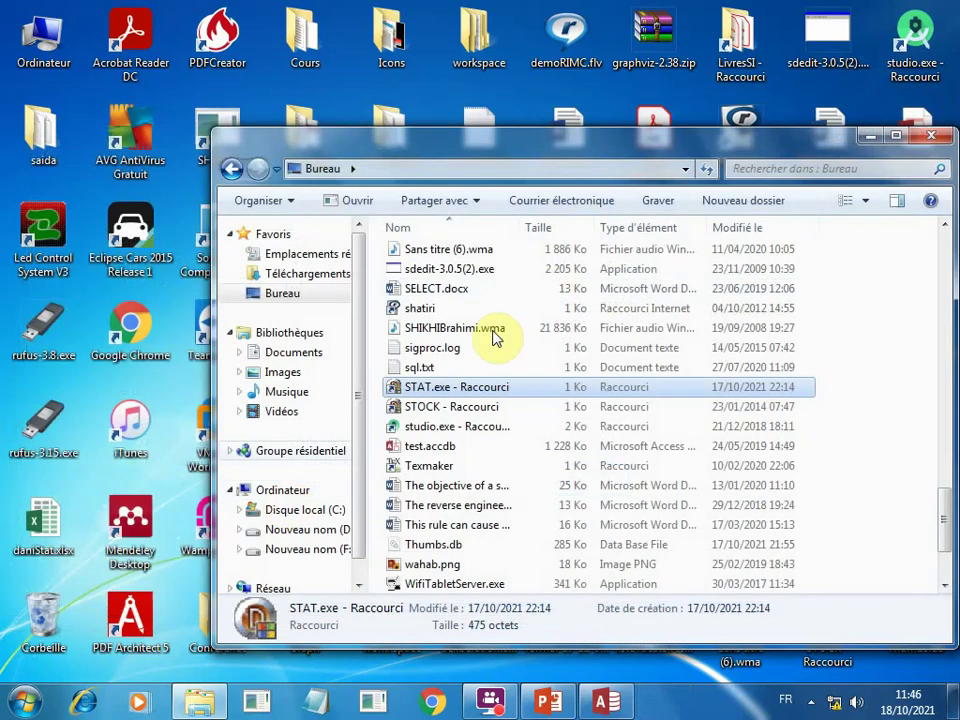
click(943, 137)
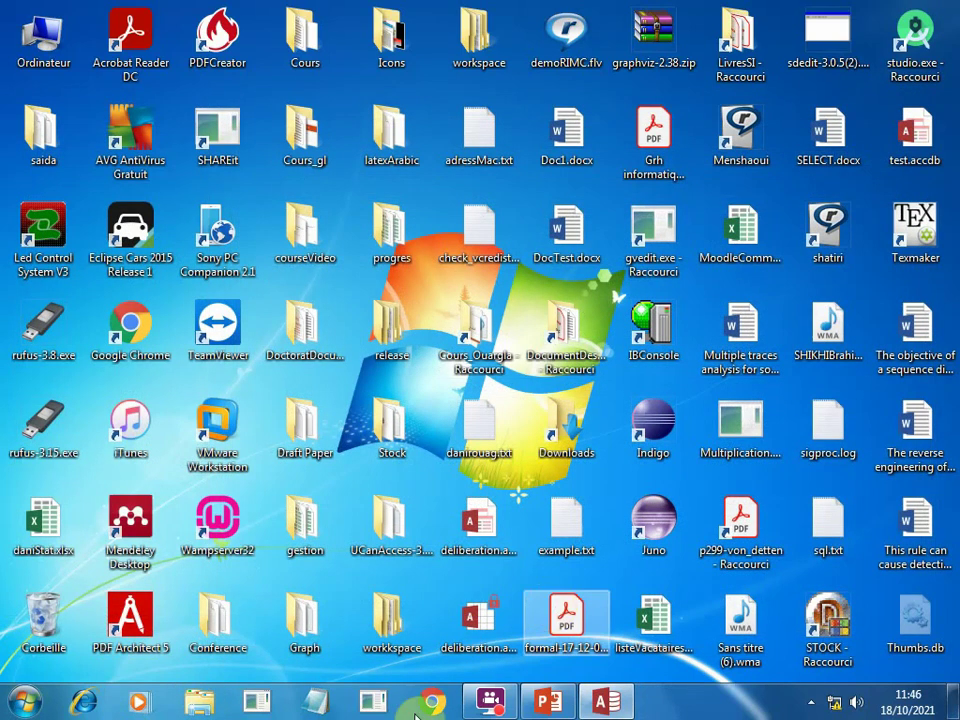
click(27, 706)
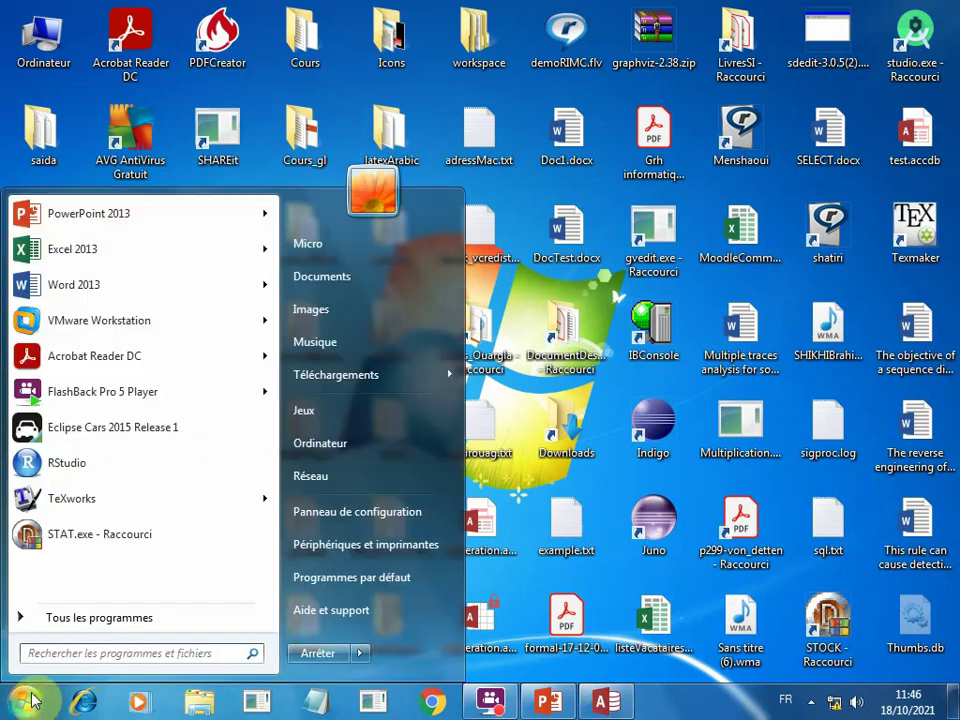
Start Excel 2013, dismiss the activation notice, and create blank workbook Book1 on the DATA tab.
click(92, 250)
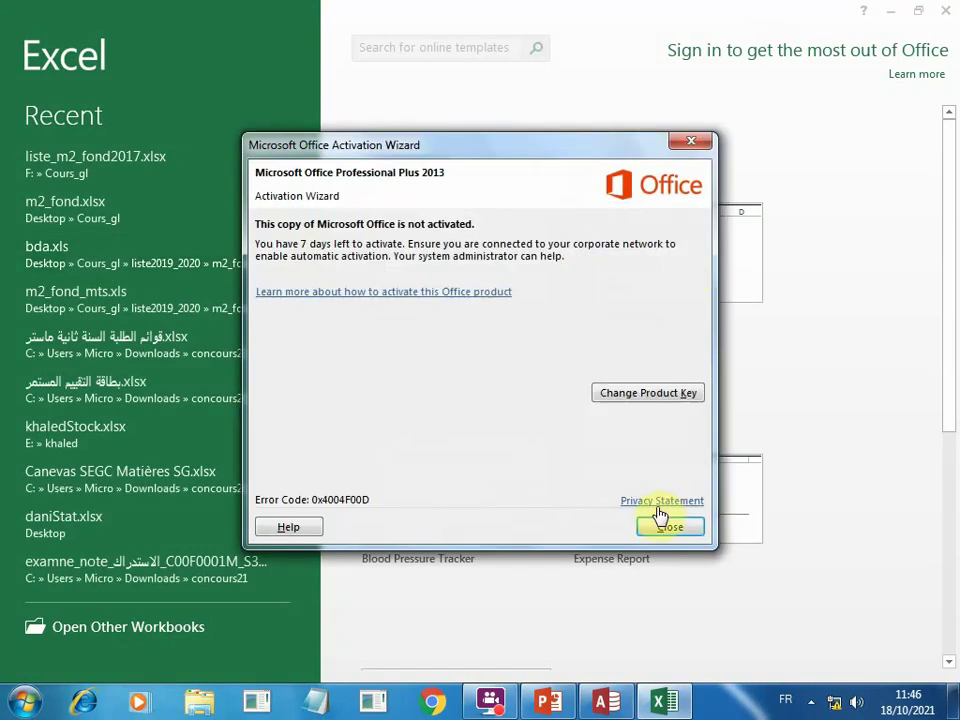
click(655, 528)
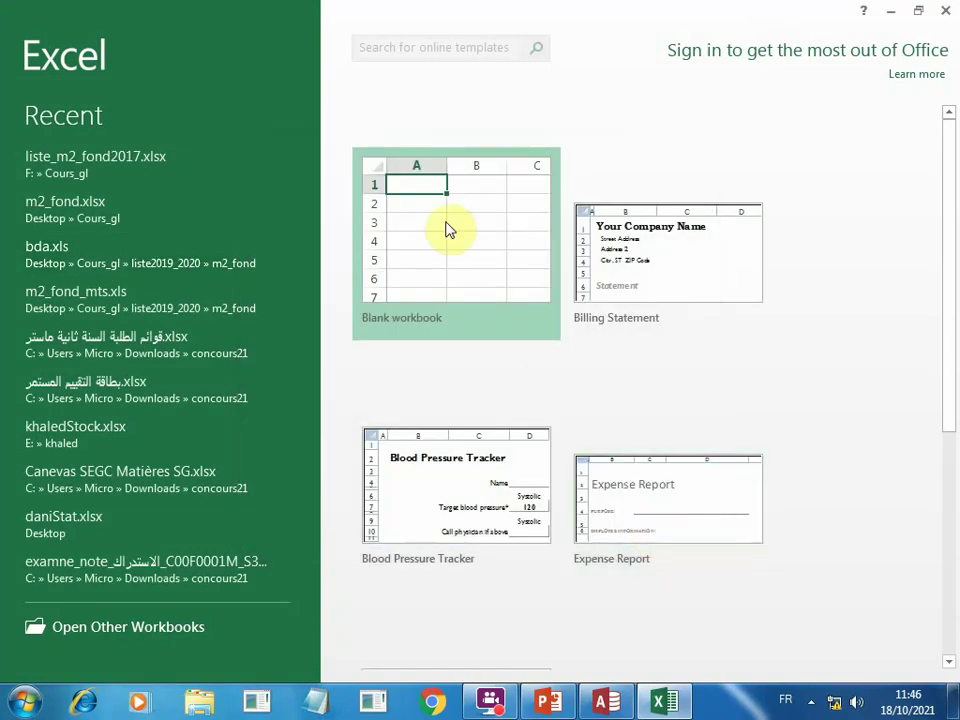
click(445, 221)
click(446, 223)
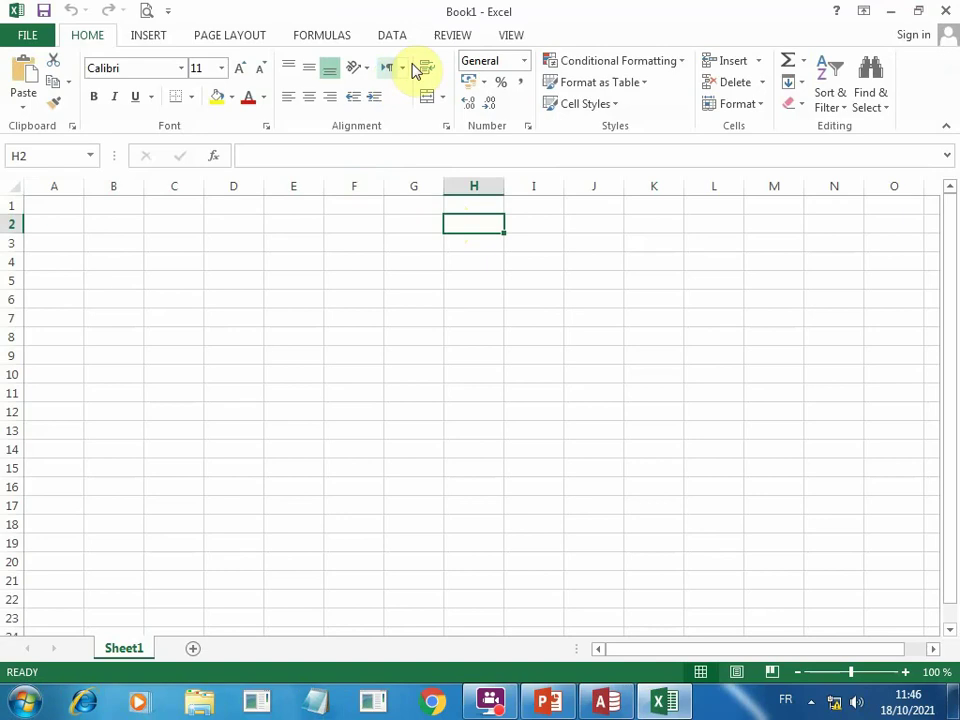
click(393, 38)
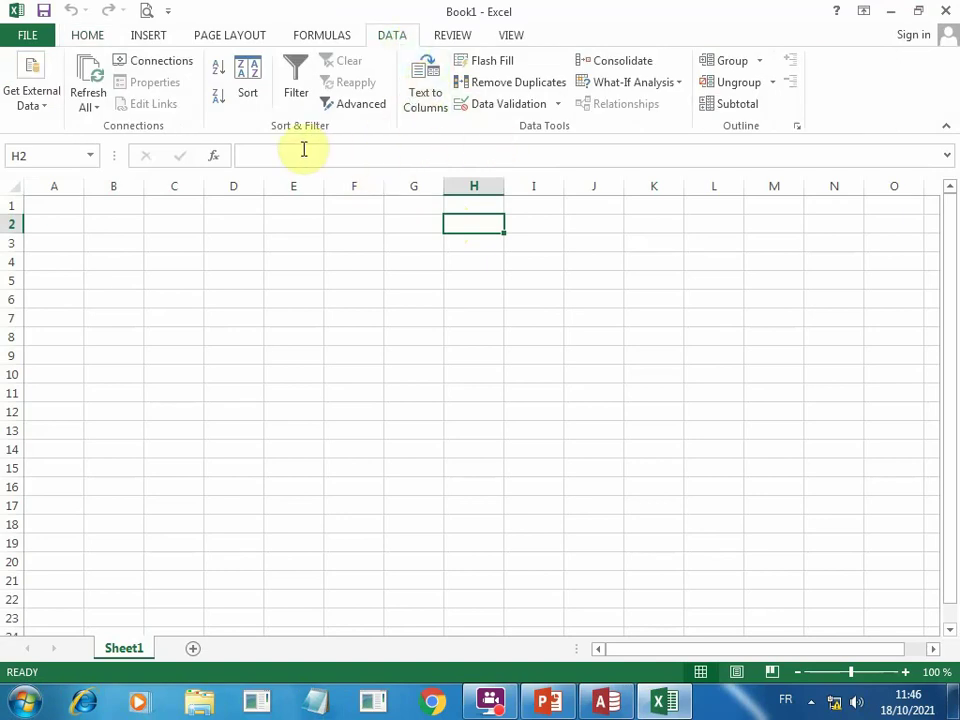
Browse the From Other Sources options (SQL Server, OData, XML, Microsoft Query) without choosing one.
click(43, 110)
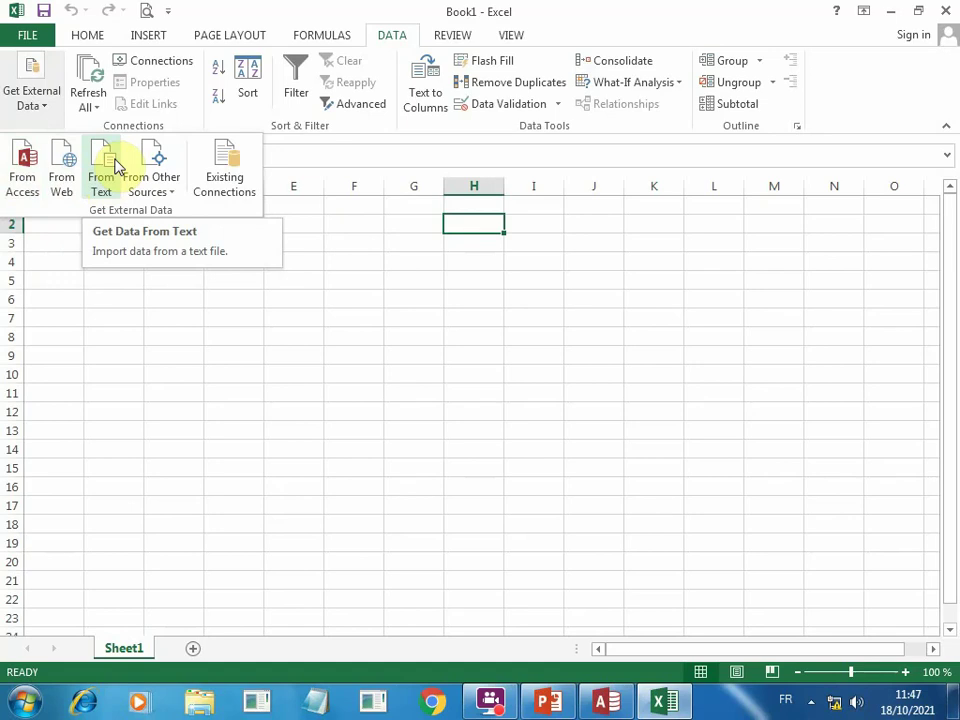
click(165, 186)
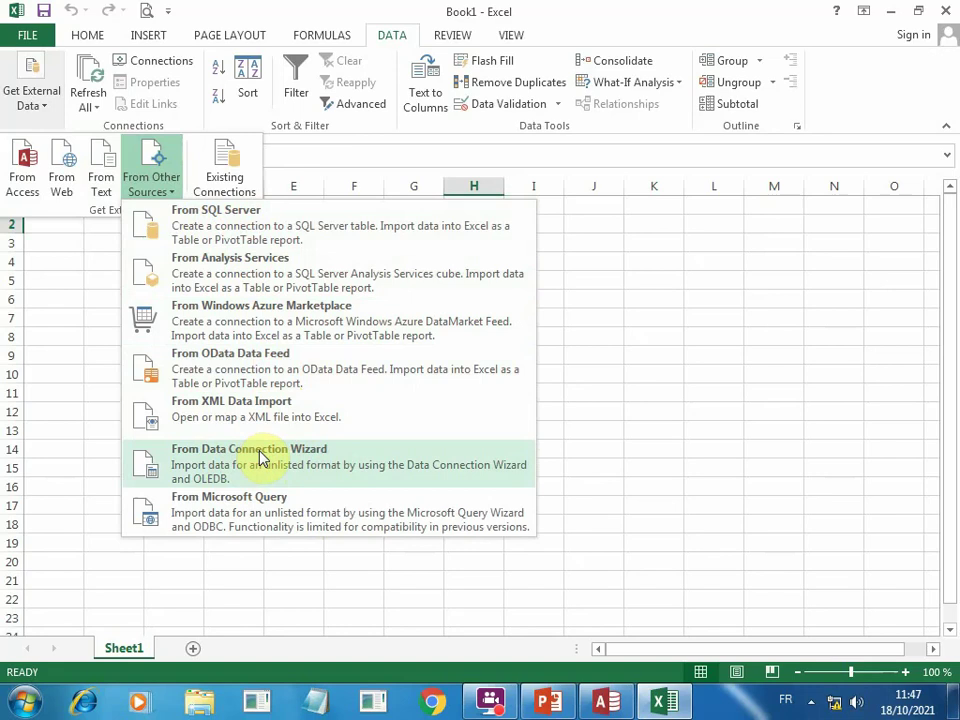
click(73, 349)
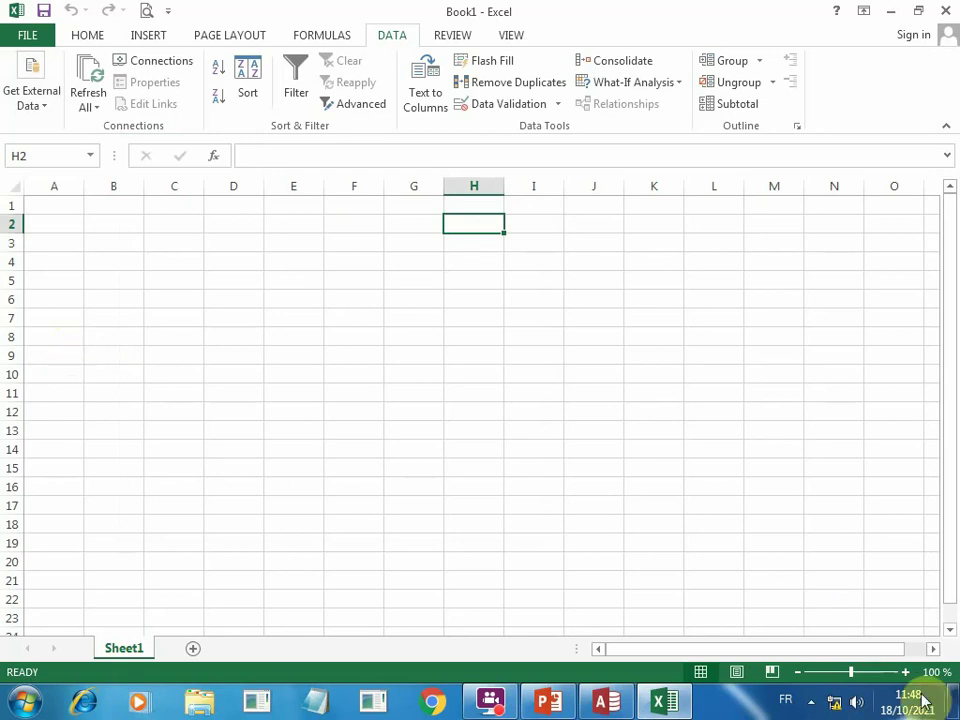
mouse_move(921, 697)
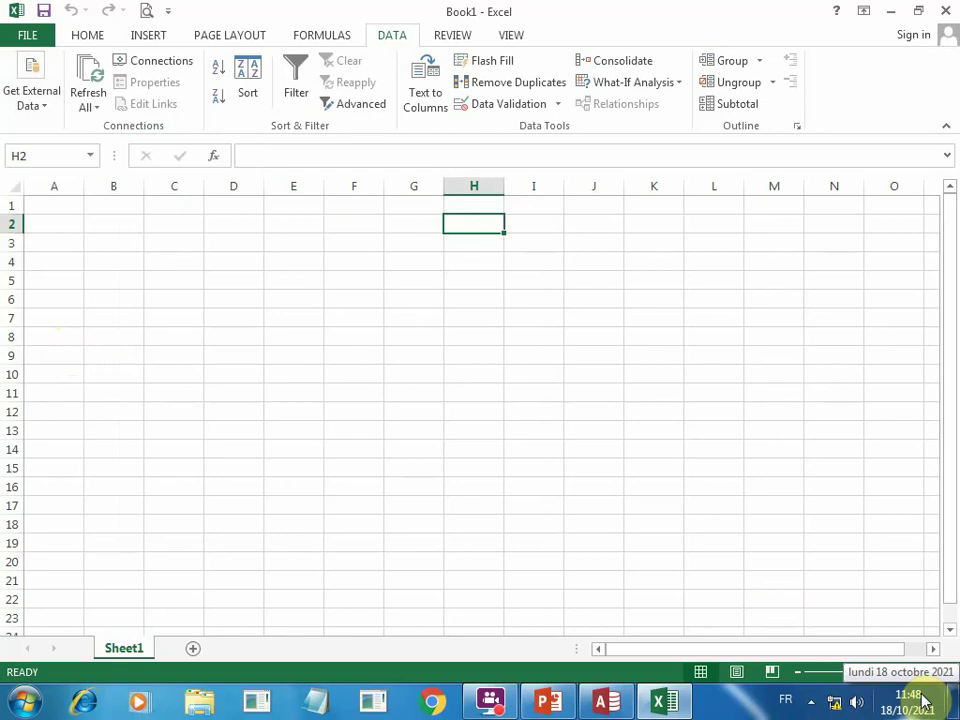